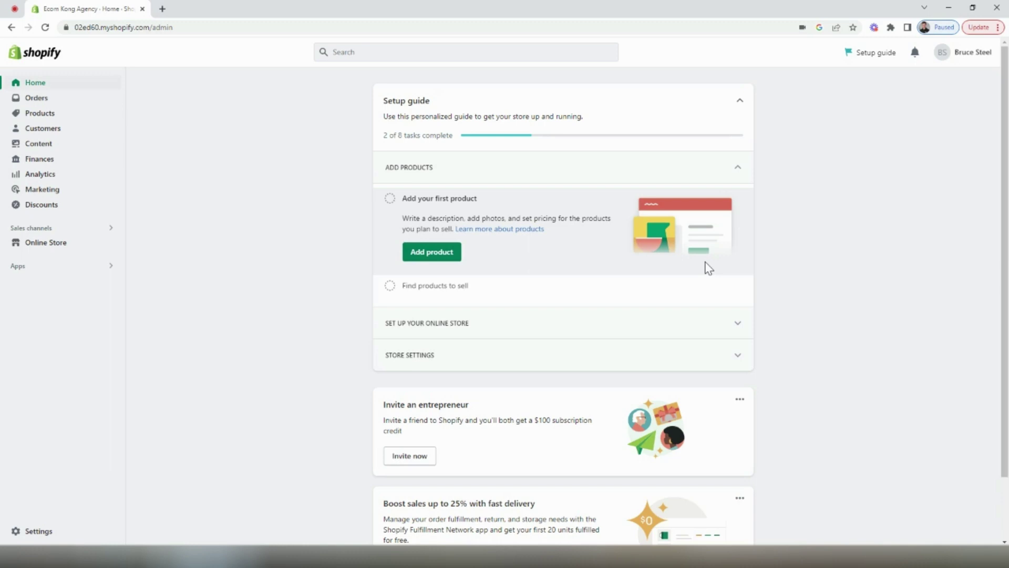
Step: Search the Shopify App Store for 'cj dropshipping' and add the CJdropshipping app to the store
{"action": "left_click", "coordinate": [78, 277]}
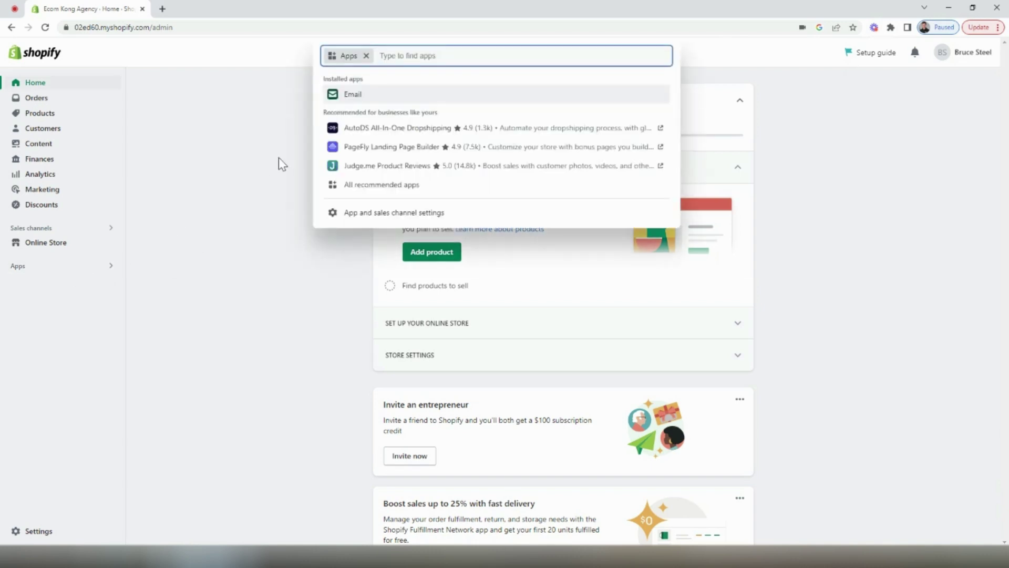
{"action": "type", "text": "cj dropshipping"}
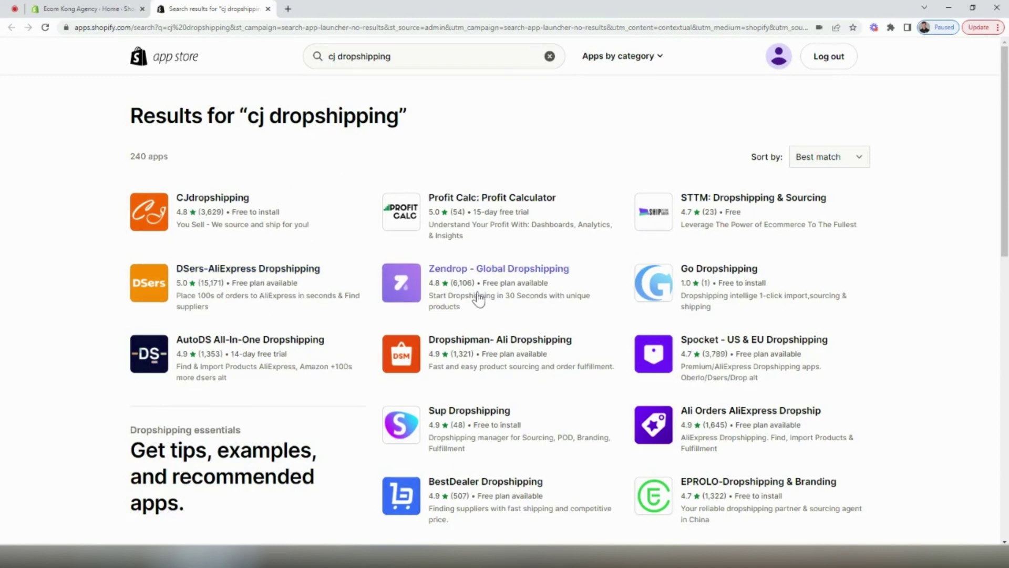
{"action": "left_click", "coordinate": [207, 224]}
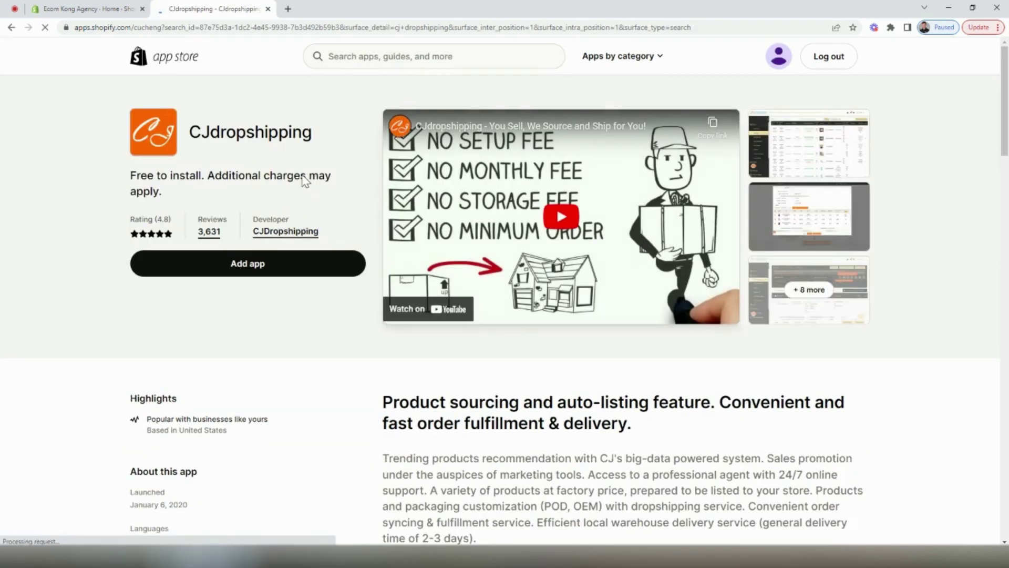
{"action": "left_click", "coordinate": [274, 272]}
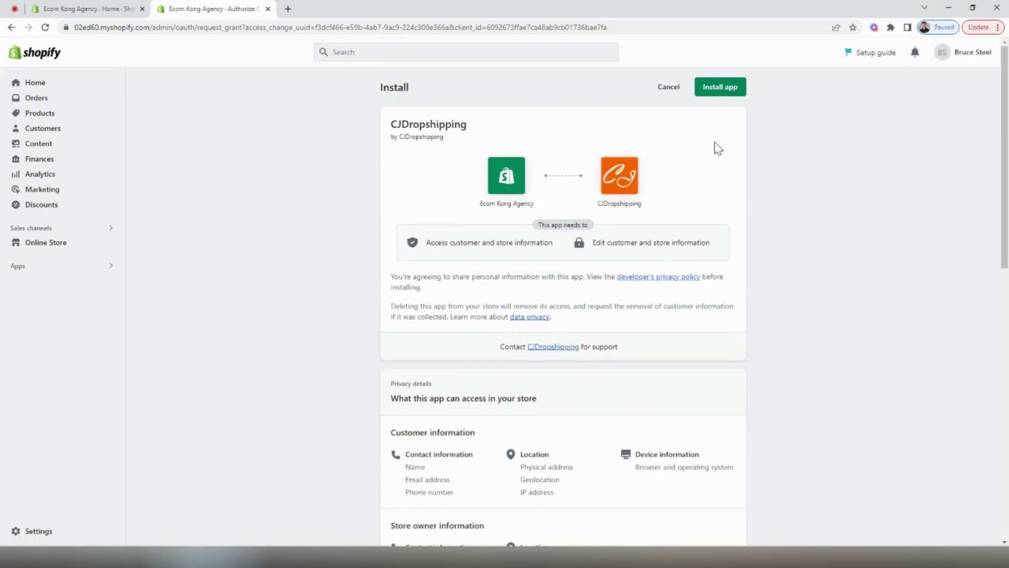
{"action": "left_click", "coordinate": [726, 93]}
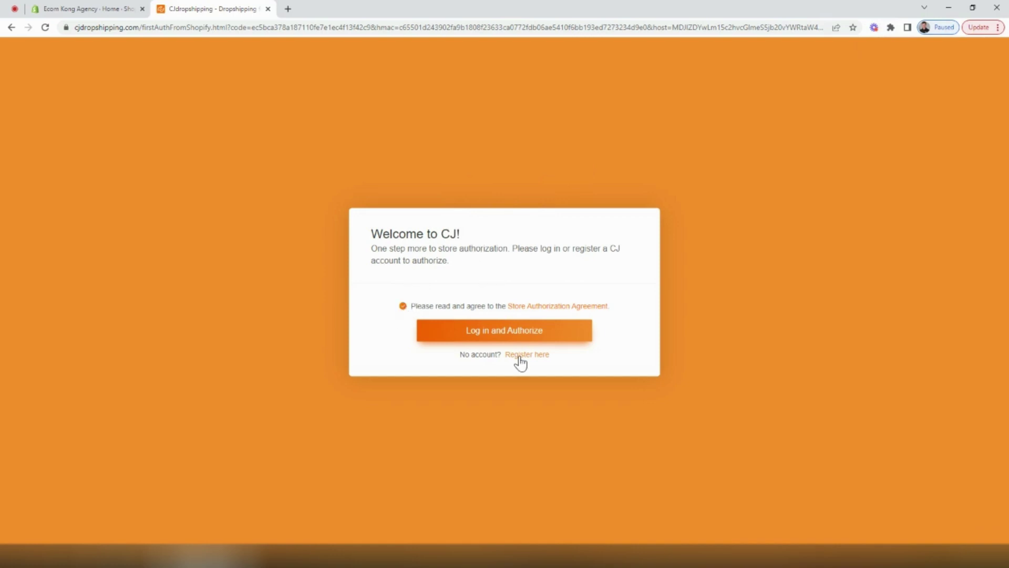
Step: Authorize CJ's connection to the Shopify store, then paste 'Automatic Self Stirring Mug' into CJ's product search
{"action": "left_click", "coordinate": [458, 340]}
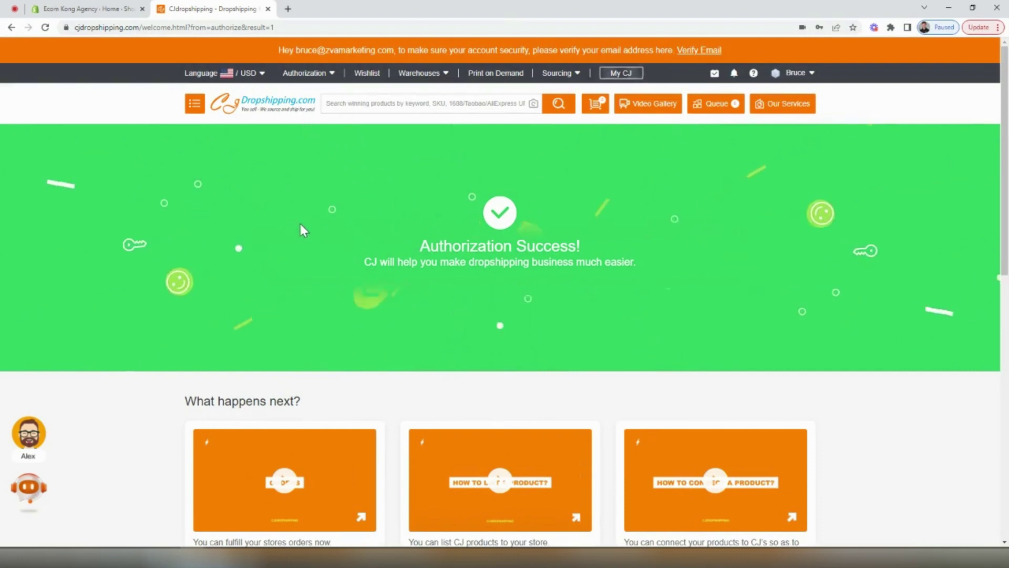
{"action": "scroll", "coordinate": [300, 227], "scroll_direction": "down", "scroll_amount": 6}
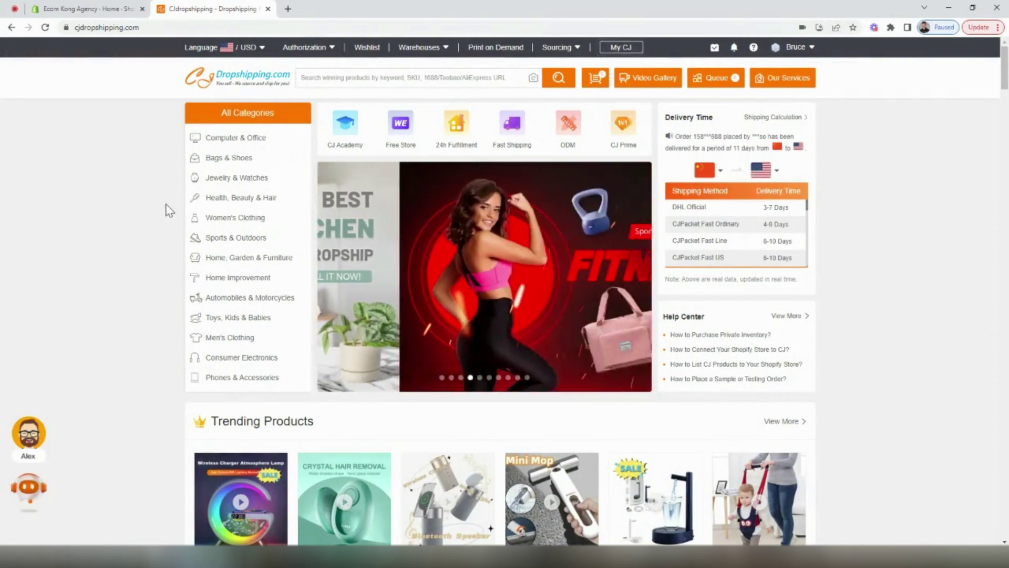
{"action": "scroll", "coordinate": [159, 258], "scroll_direction": "down", "scroll_amount": 7}
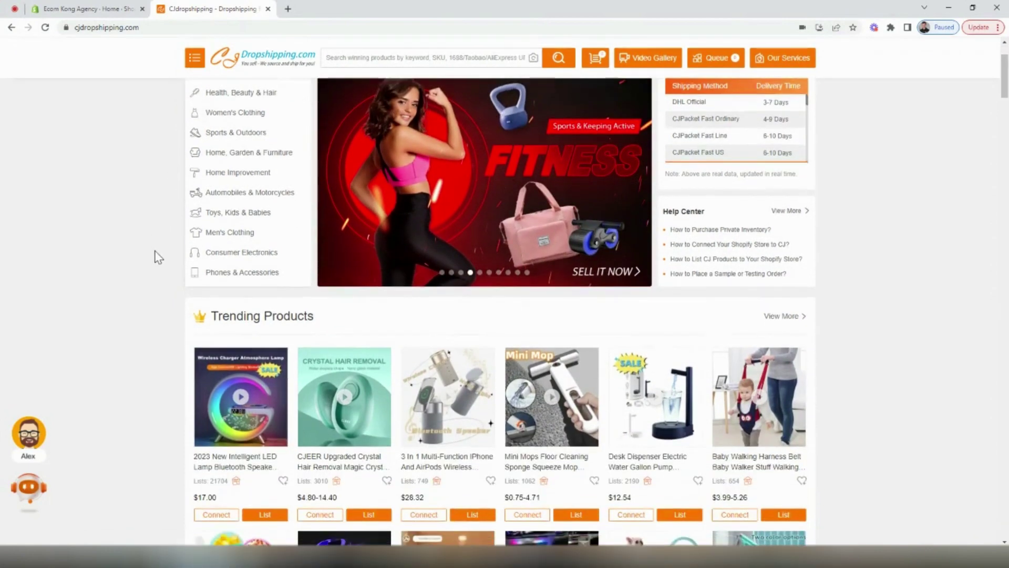
{"action": "scroll", "coordinate": [160, 259], "scroll_direction": "down", "scroll_amount": 5}
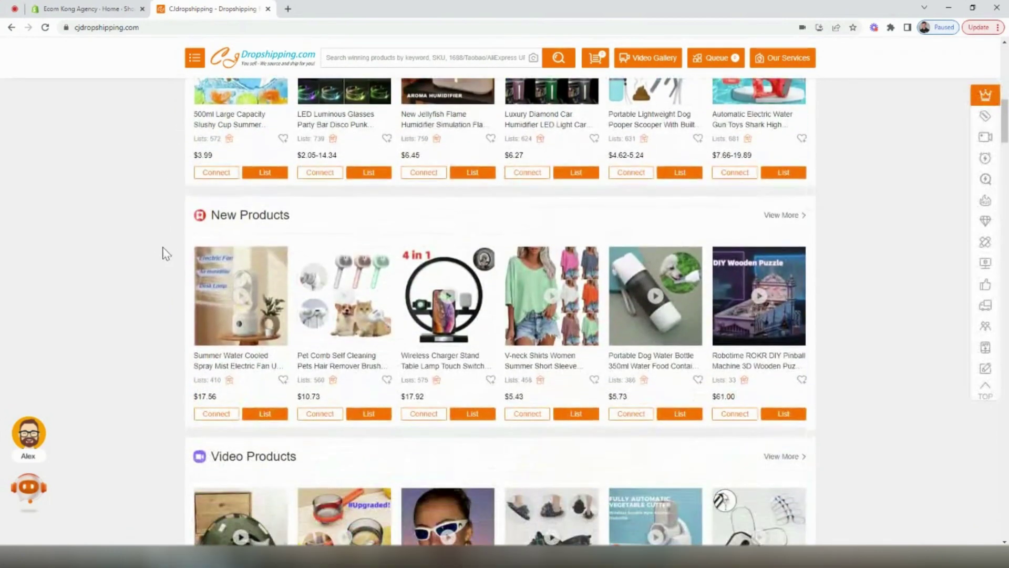
{"action": "scroll", "coordinate": [152, 244], "scroll_direction": "up", "scroll_amount": 12}
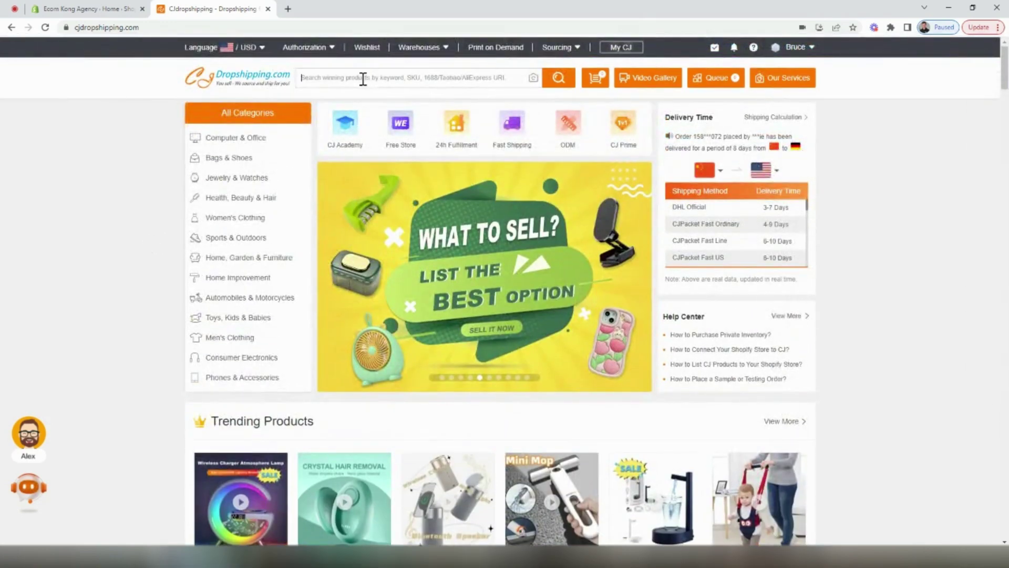
{"action": "type", "text": "Automatic Self Stirring Mug"}
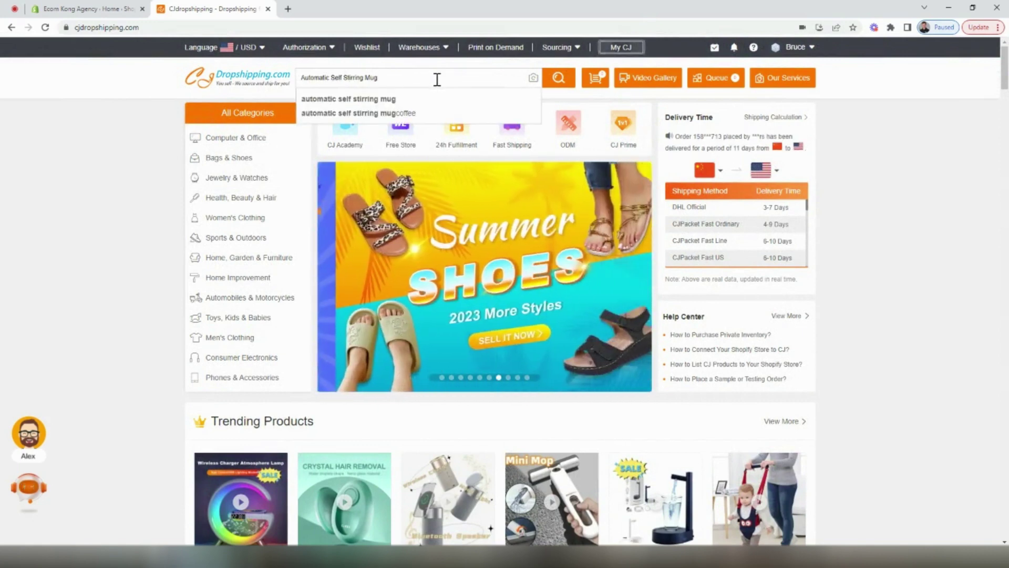
{"action": "key", "text": "Return"}
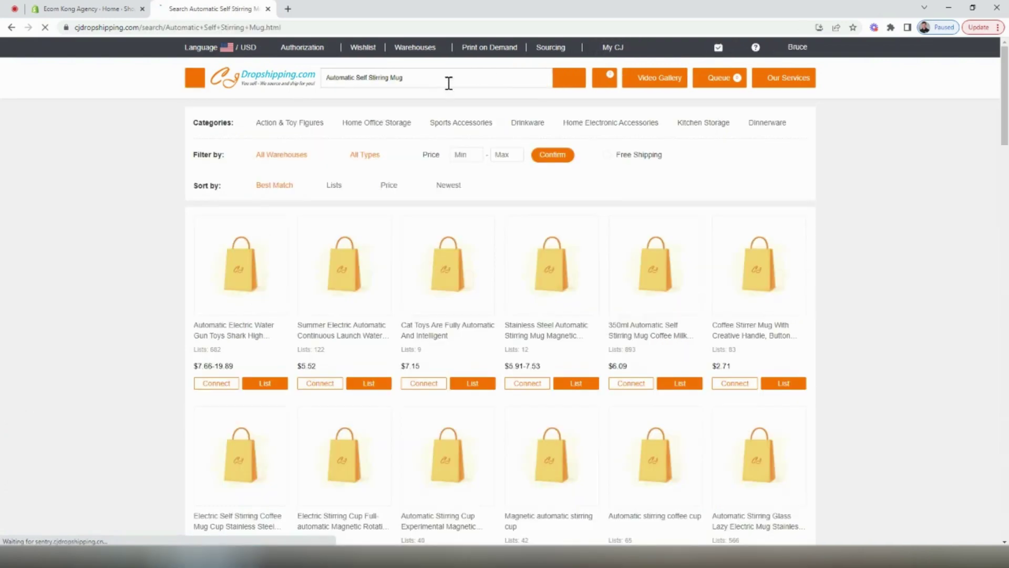
{"action": "scroll", "coordinate": [888, 224], "scroll_direction": "down", "scroll_amount": 3}
{"action": "scroll", "coordinate": [883, 224], "scroll_direction": "down", "scroll_amount": 6}
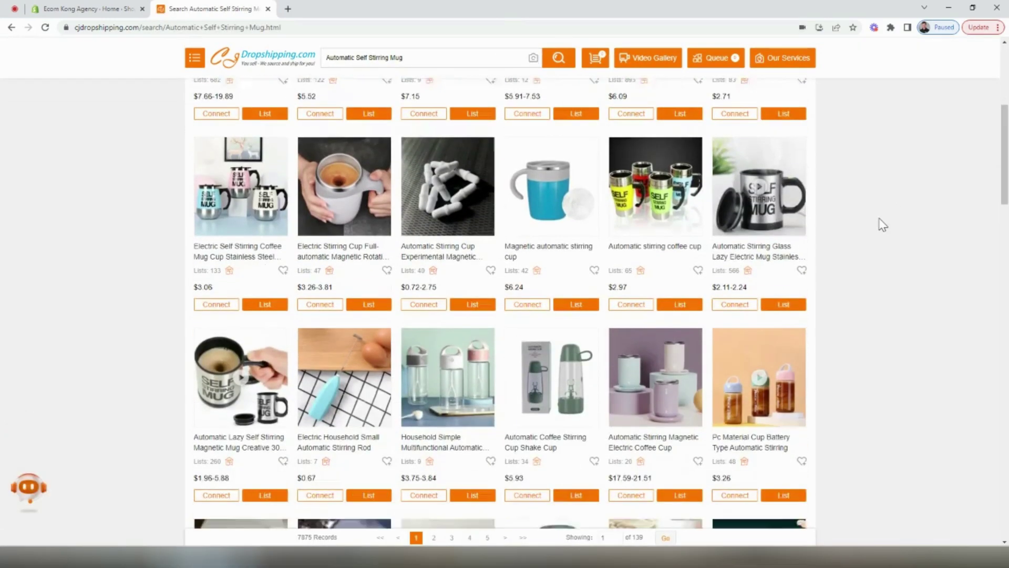
{"action": "scroll", "coordinate": [883, 225], "scroll_direction": "down", "scroll_amount": 1}
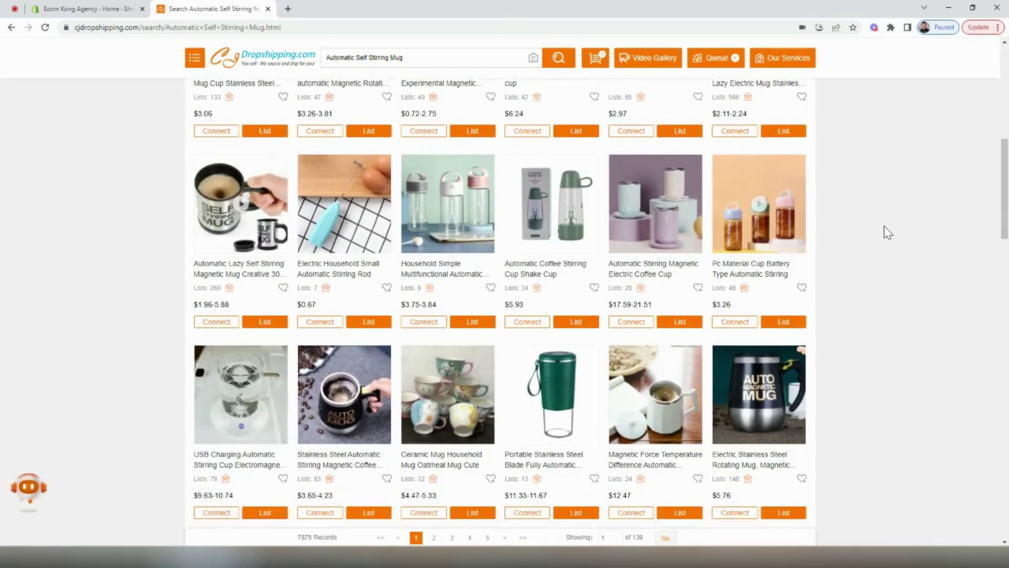
{"action": "scroll", "coordinate": [884, 226], "scroll_direction": "up", "scroll_amount": 10}
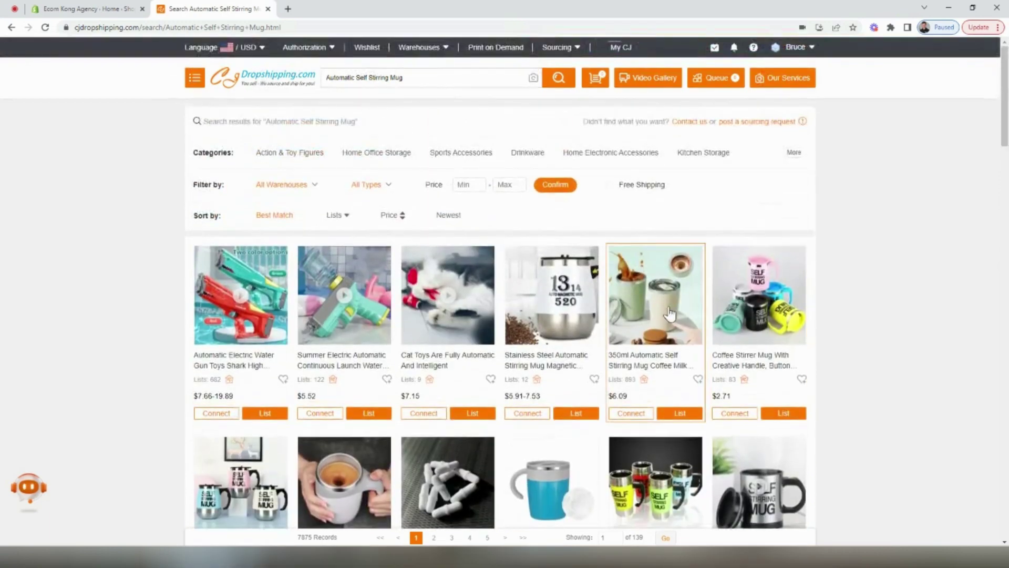
{"action": "left_click", "coordinate": [670, 313]}
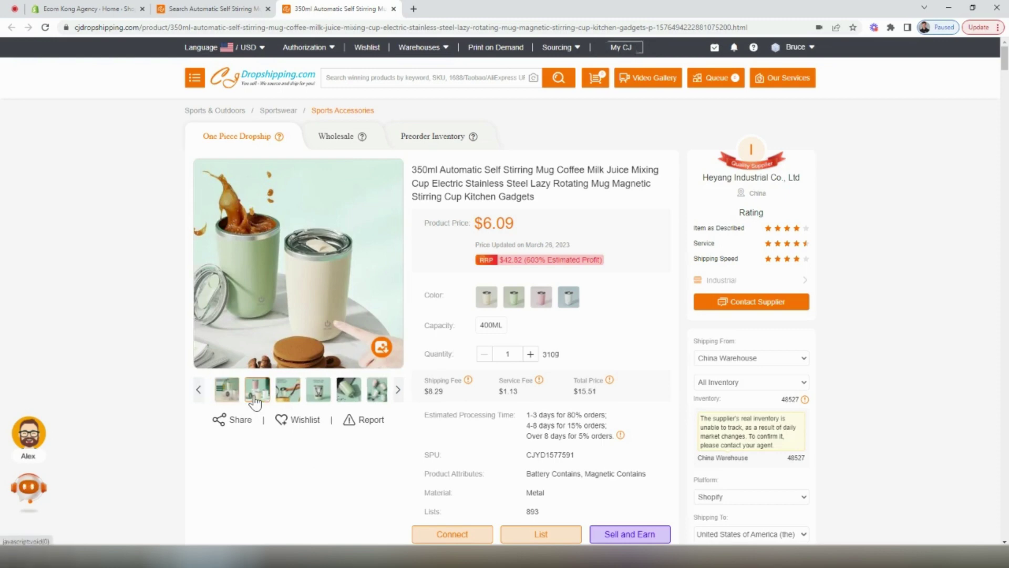
{"action": "left_click", "coordinate": [253, 400]}
{"action": "left_click", "coordinate": [253, 400]}
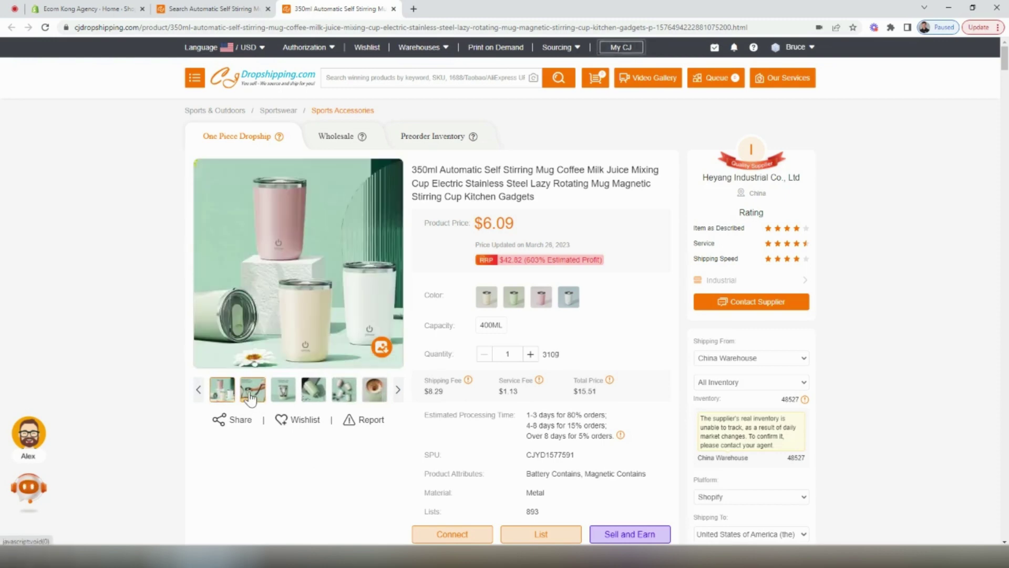
{"action": "left_click", "coordinate": [251, 400]}
{"action": "left_click", "coordinate": [251, 400]}
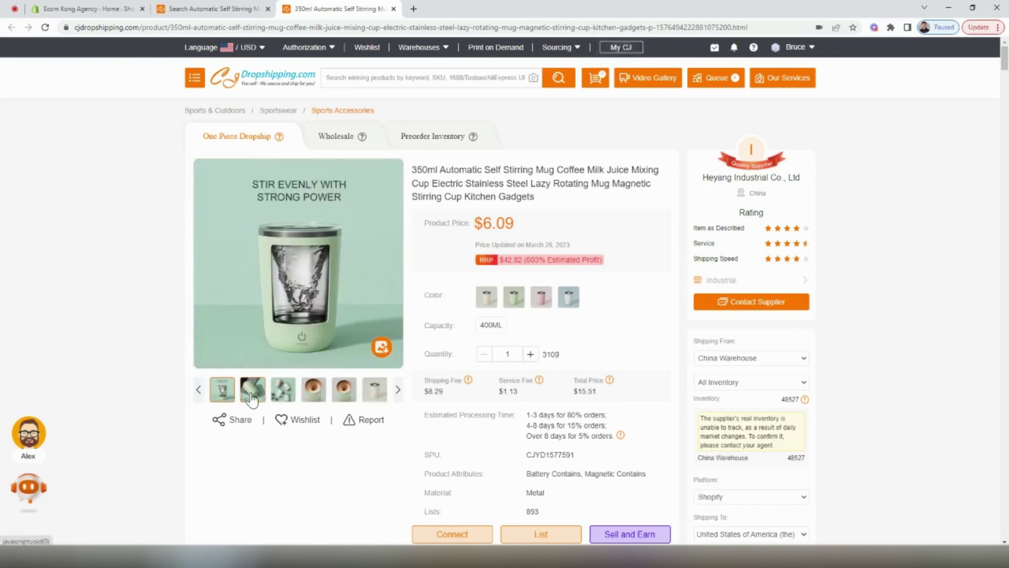
{"action": "left_click", "coordinate": [259, 398]}
{"action": "left_click", "coordinate": [260, 398]}
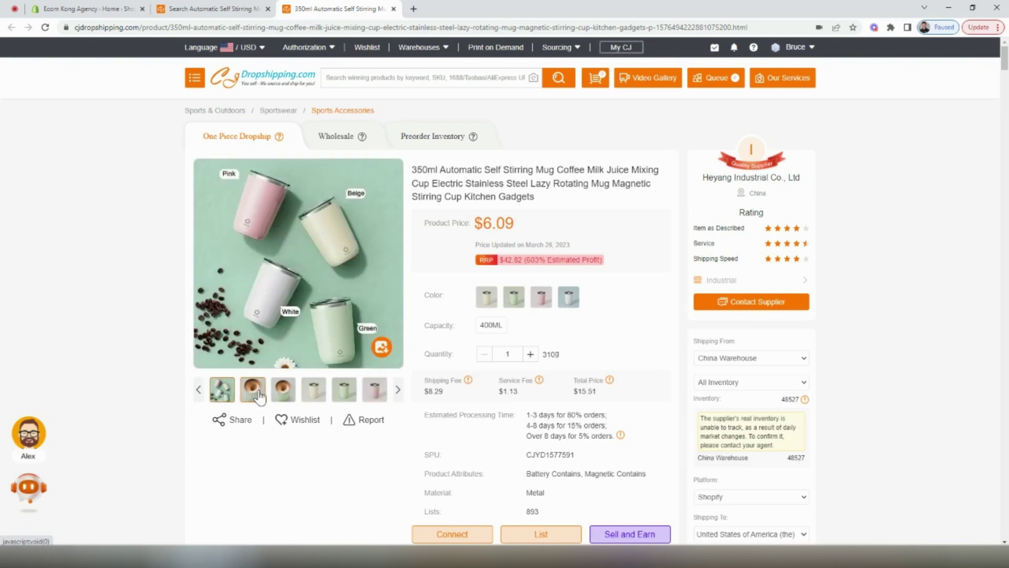
{"action": "left_click", "coordinate": [487, 296]}
{"action": "left_click", "coordinate": [520, 306]}
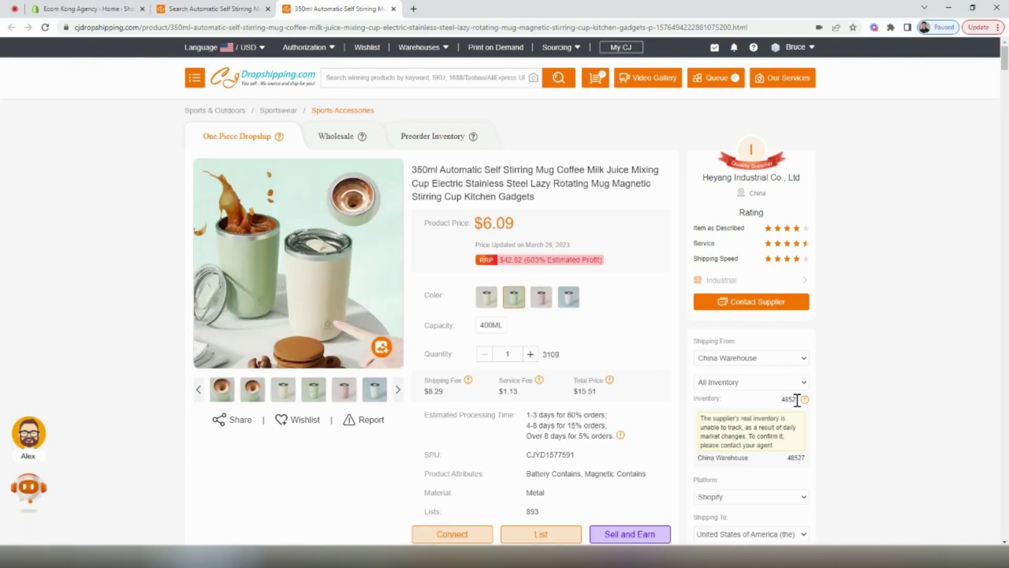
{"action": "scroll", "coordinate": [607, 272], "scroll_direction": "down", "scroll_amount": 1}
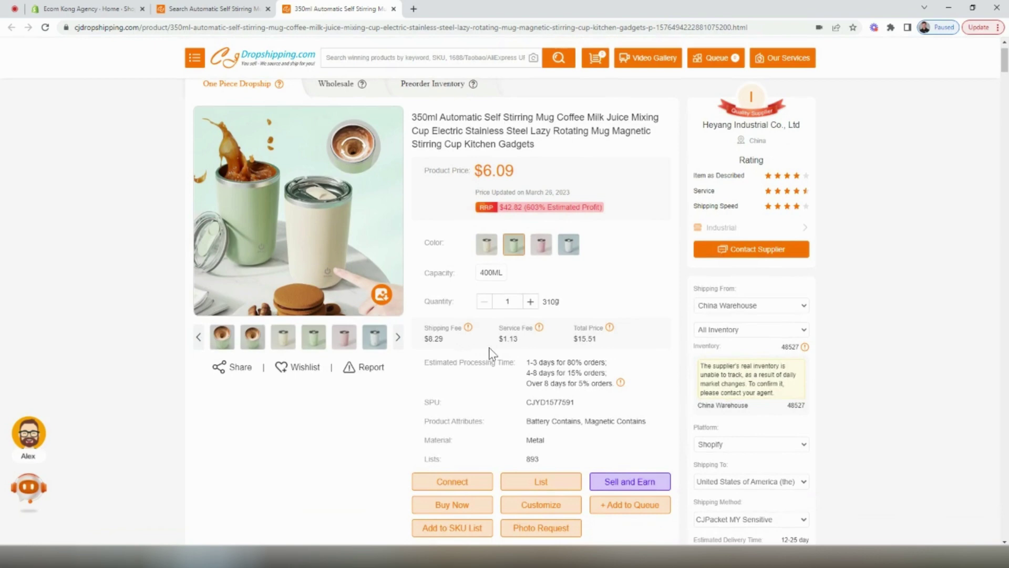
{"action": "left_click_drag", "start_coordinate": [608, 342], "coordinate": [566, 345]}
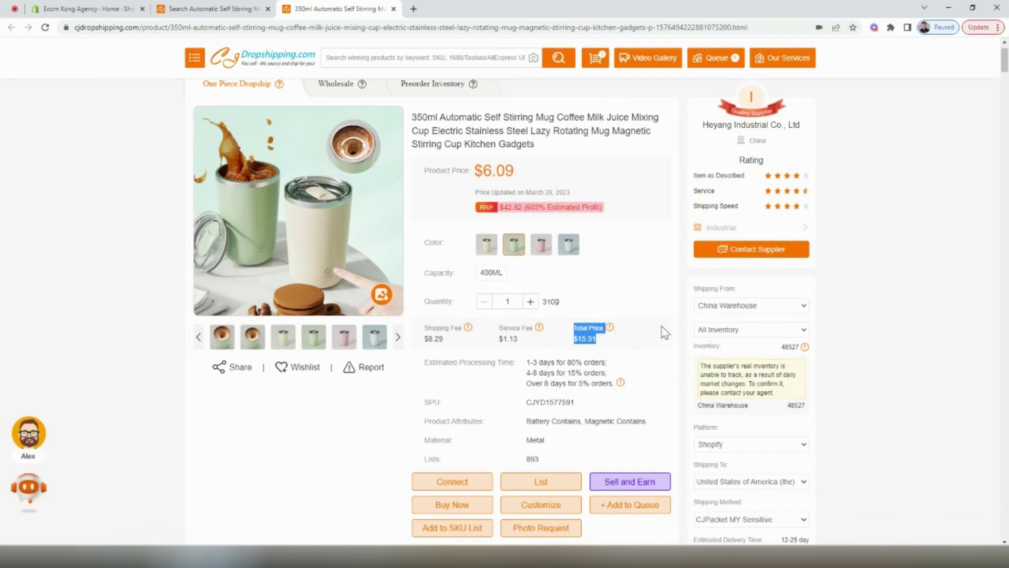
{"action": "scroll", "coordinate": [658, 326], "scroll_direction": "down", "scroll_amount": 2}
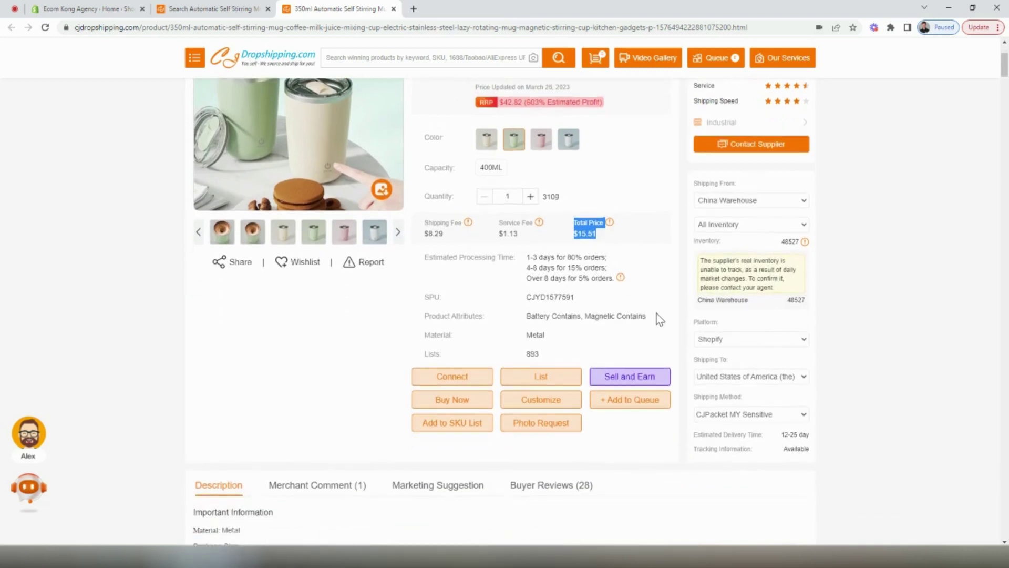
{"action": "left_click", "coordinate": [741, 201]}
{"action": "left_click", "coordinate": [741, 214]}
{"action": "scroll", "coordinate": [850, 313], "scroll_direction": "down", "scroll_amount": 2}
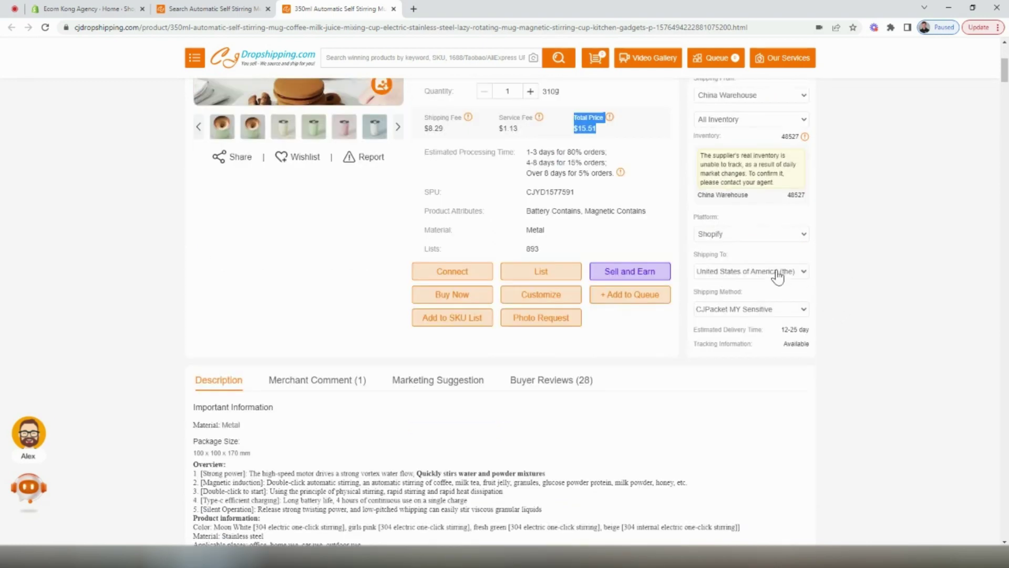
{"action": "left_click", "coordinate": [776, 274]}
{"action": "left_click", "coordinate": [868, 292]}
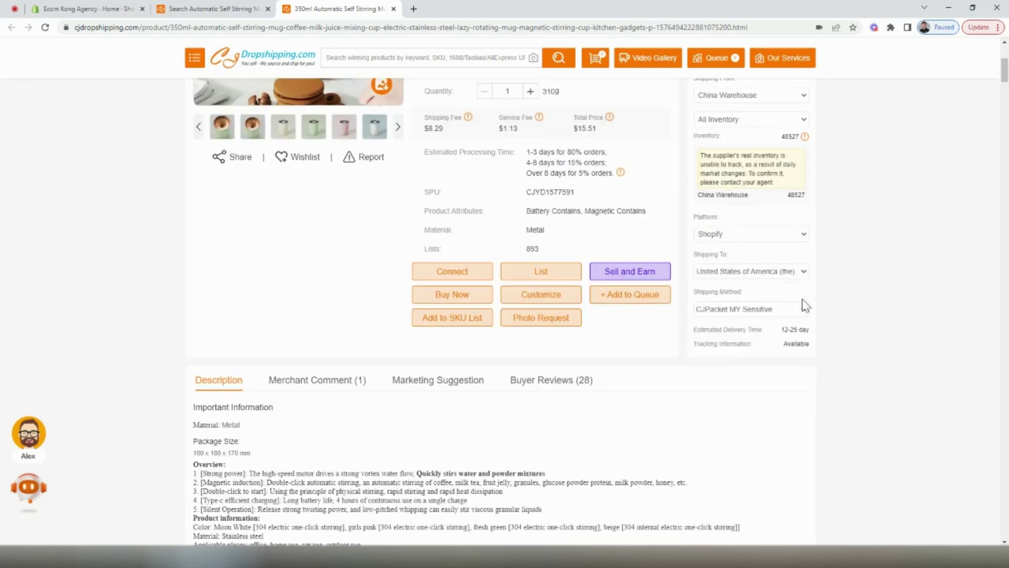
{"action": "left_click", "coordinate": [774, 314]}
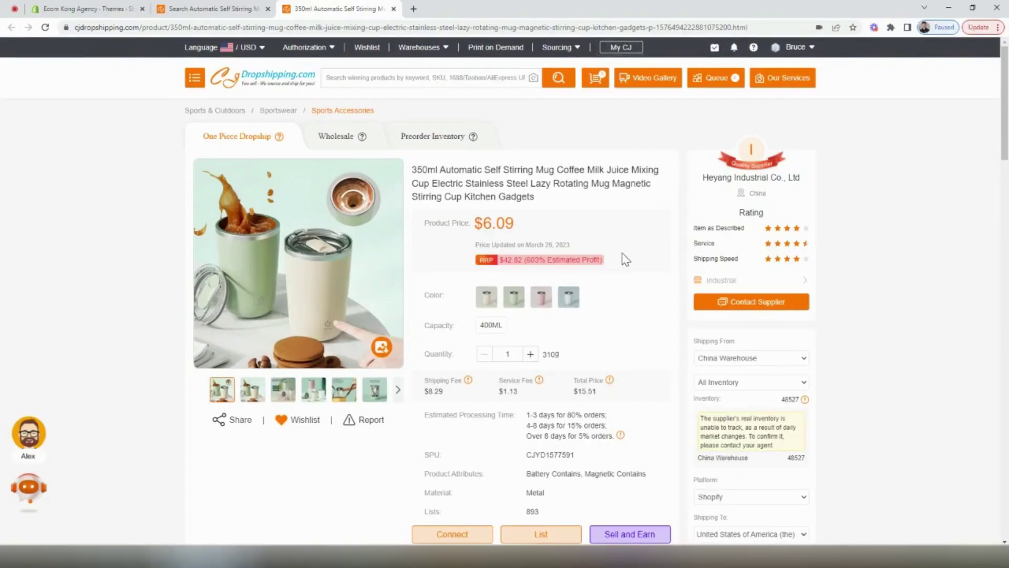
{"action": "scroll", "coordinate": [603, 351], "scroll_direction": "down", "scroll_amount": 1}
Step: Create product type 'Automatic Self Stirring Mug' and vendor 'Krivetty' for the mug listing
{"action": "left_click", "coordinate": [557, 483]}
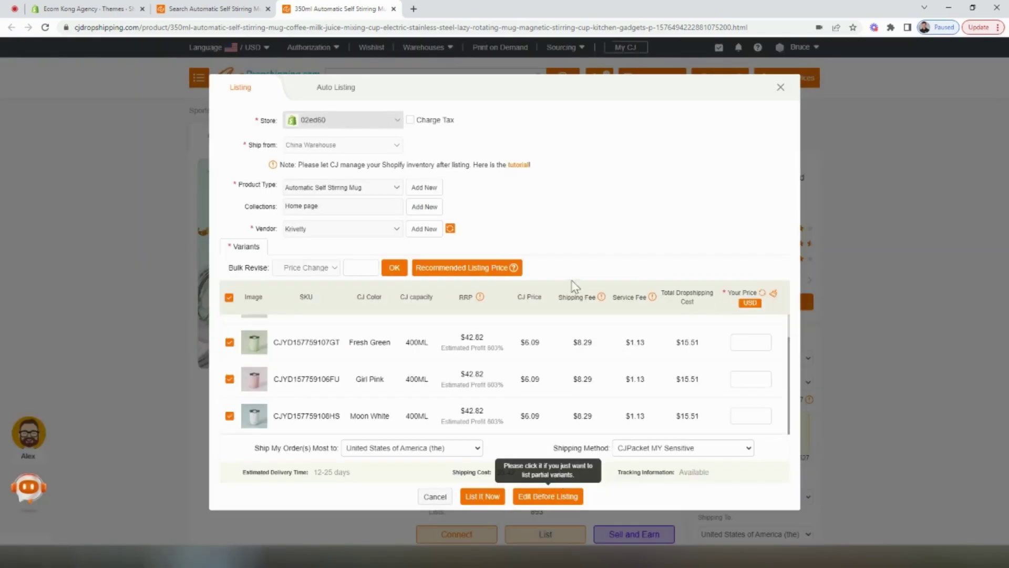
{"action": "left_click", "coordinate": [332, 186]}
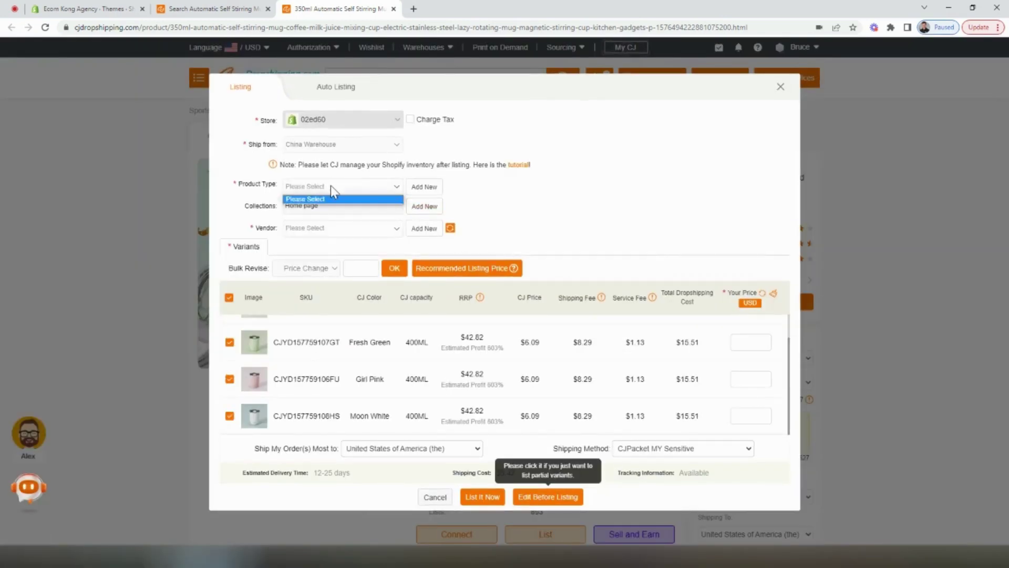
{"action": "left_click", "coordinate": [532, 200]}
{"action": "left_click", "coordinate": [431, 187]}
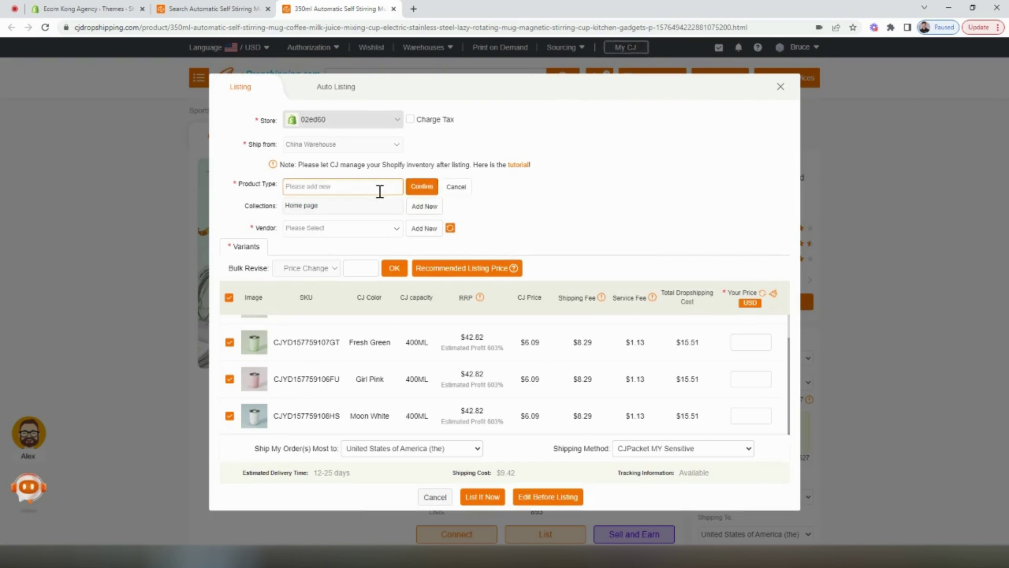
{"action": "type", "text": "Automatic Self Stirring Mug"}
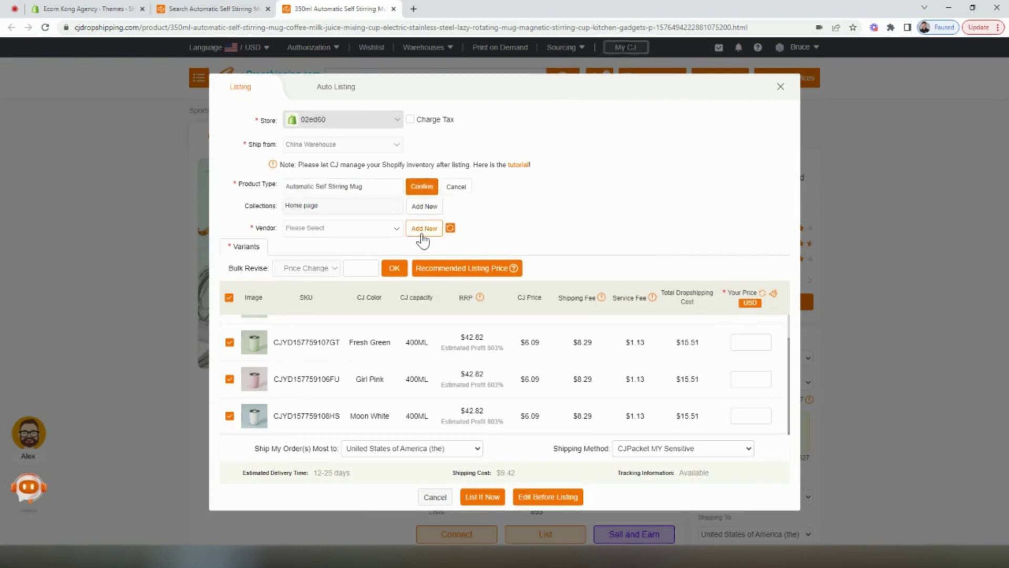
{"action": "left_click", "coordinate": [339, 232]}
{"action": "left_click", "coordinate": [339, 231]}
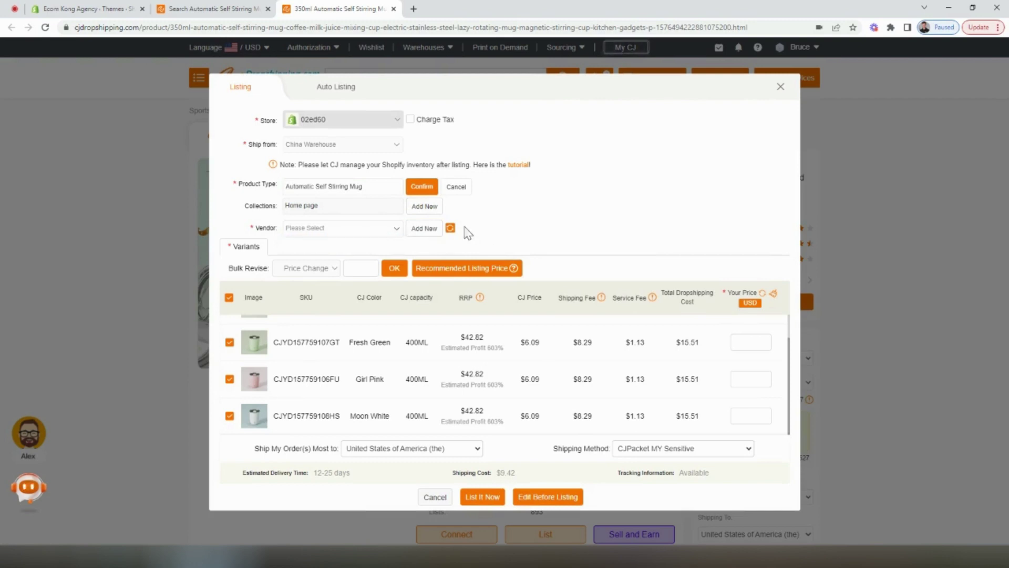
{"action": "left_click", "coordinate": [421, 229]}
{"action": "type", "text": "Kirvetty"}
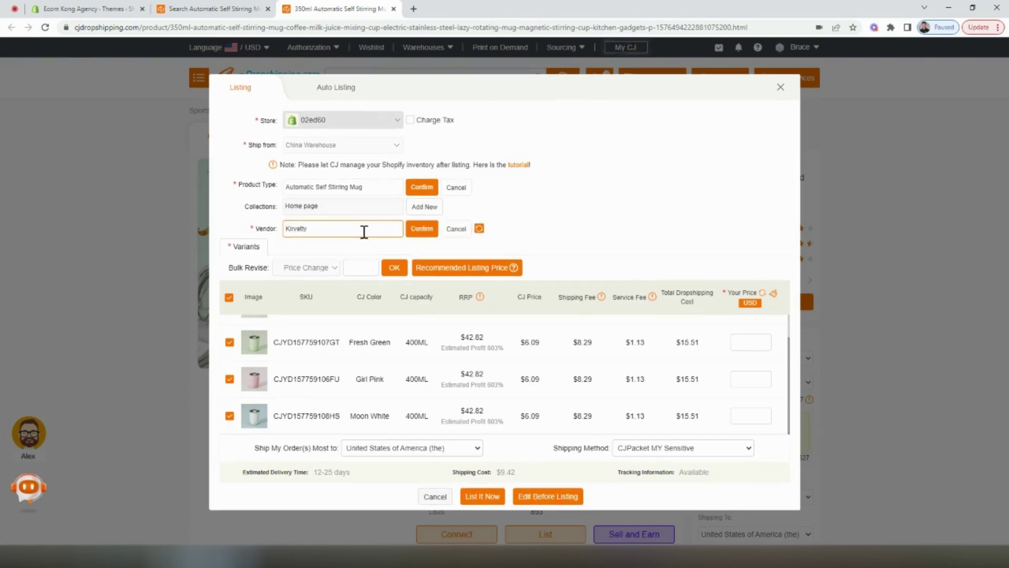
{"action": "key", "text": "BackSpace"}
{"action": "key", "text": "BackSpace"}
{"action": "key", "text": "BackSpace"}
{"action": "key", "text": "BackSpace"}
{"action": "left_click", "coordinate": [422, 187]}
{"action": "left_click", "coordinate": [422, 228]}
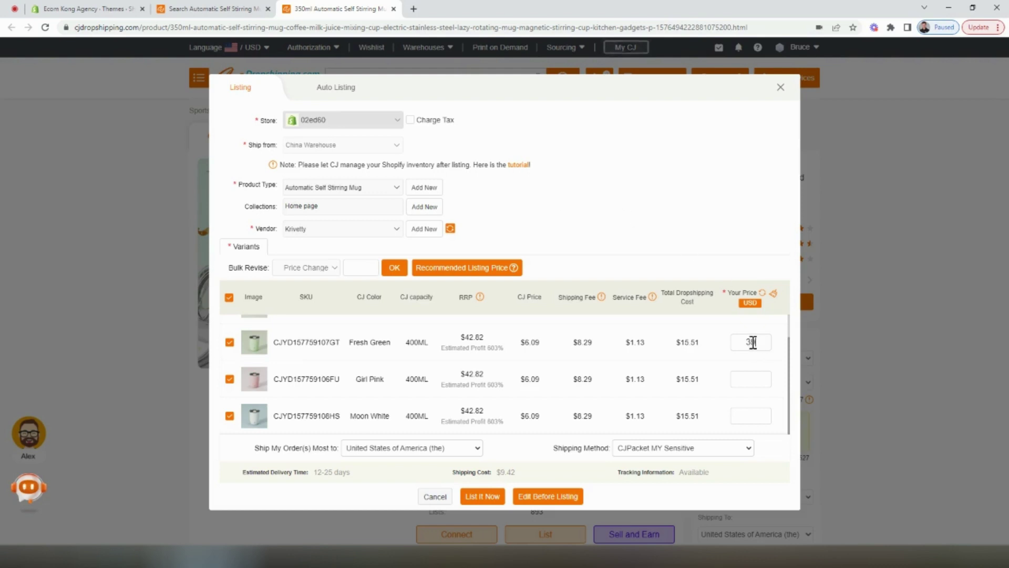
Step: Price the Fresh Green, Girl Pink, Moon White and Beige variants at 39.99 each, then list the mug
{"action": "left_click", "coordinate": [753, 342]}
{"action": "type", "text": "39.99"}
{"action": "double_click", "coordinate": [753, 342]}
{"action": "key", "text": "ctrl+c"}
{"action": "left_click", "coordinate": [762, 379]}
{"action": "key", "text": "ctrl+v"}
{"action": "left_click", "coordinate": [759, 414]}
{"action": "key", "text": "ctrl+v"}
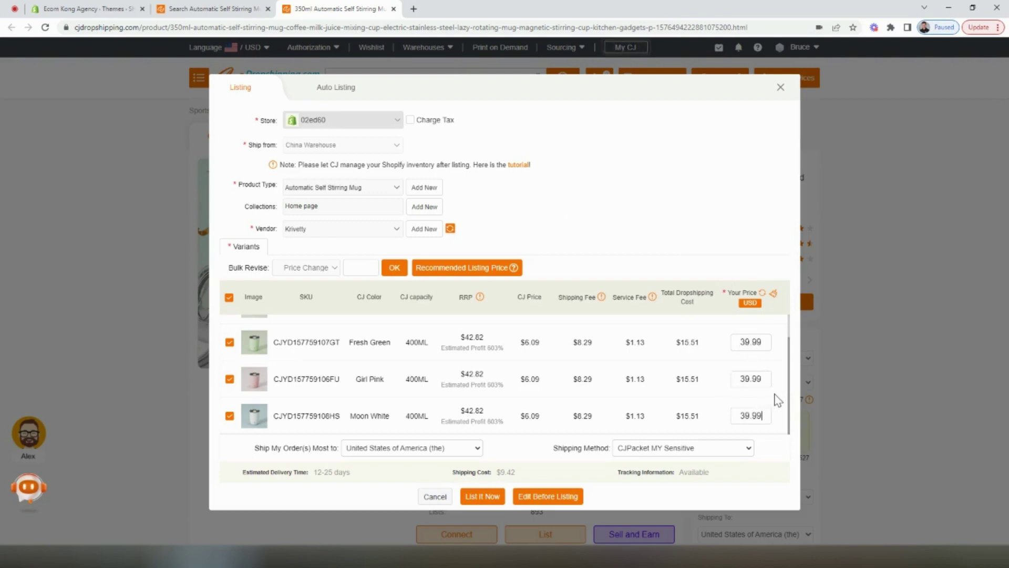
{"action": "scroll", "coordinate": [779, 398], "scroll_direction": "up", "scroll_amount": 1}
{"action": "left_click", "coordinate": [759, 337]}
{"action": "key", "text": "ctrl+v"}
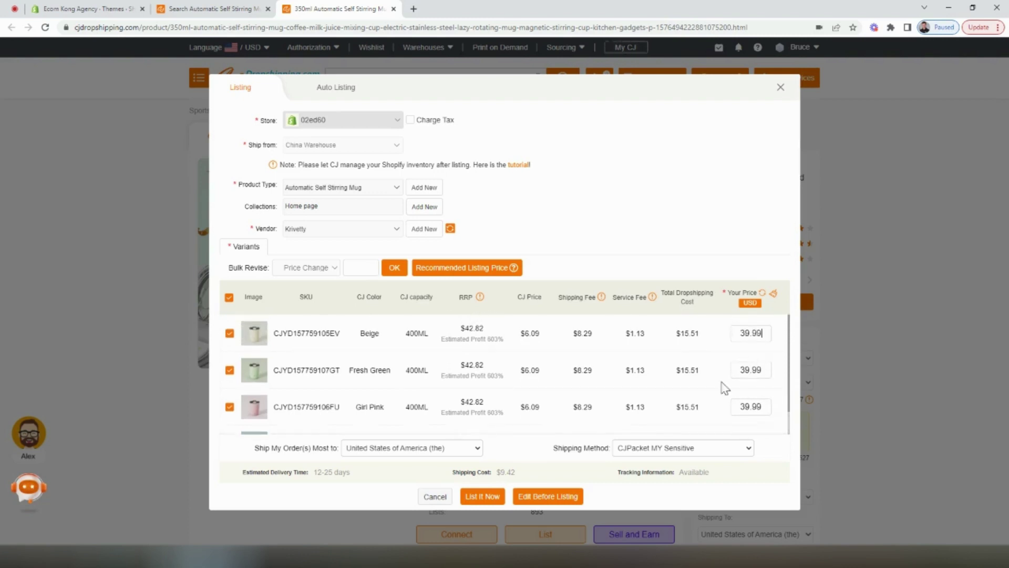
{"action": "left_click", "coordinate": [488, 498]}
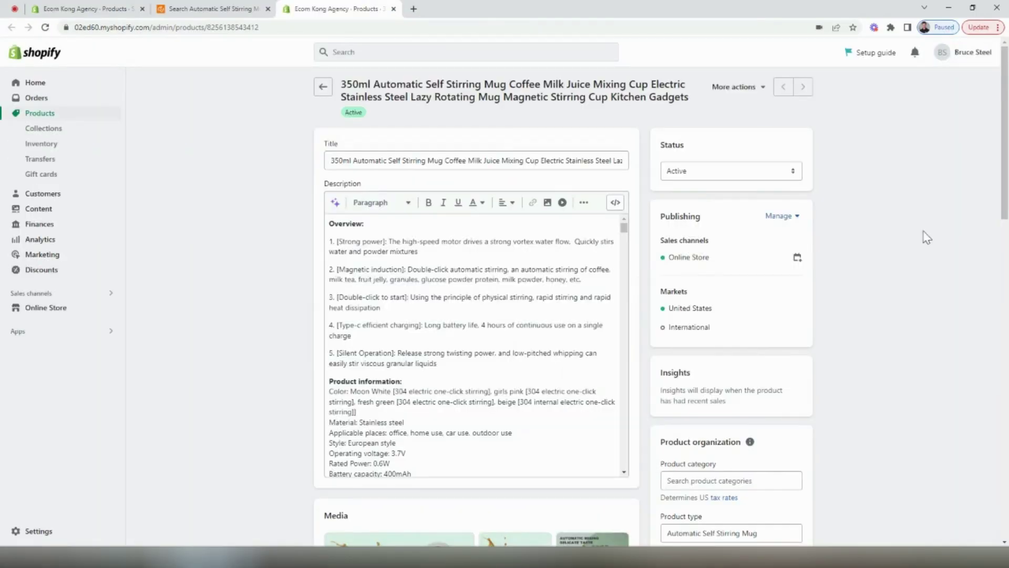
Step: Scroll through the imported mug's description, media and four variants in Shopify
{"action": "scroll", "coordinate": [409, 257], "scroll_direction": "down", "scroll_amount": 10}
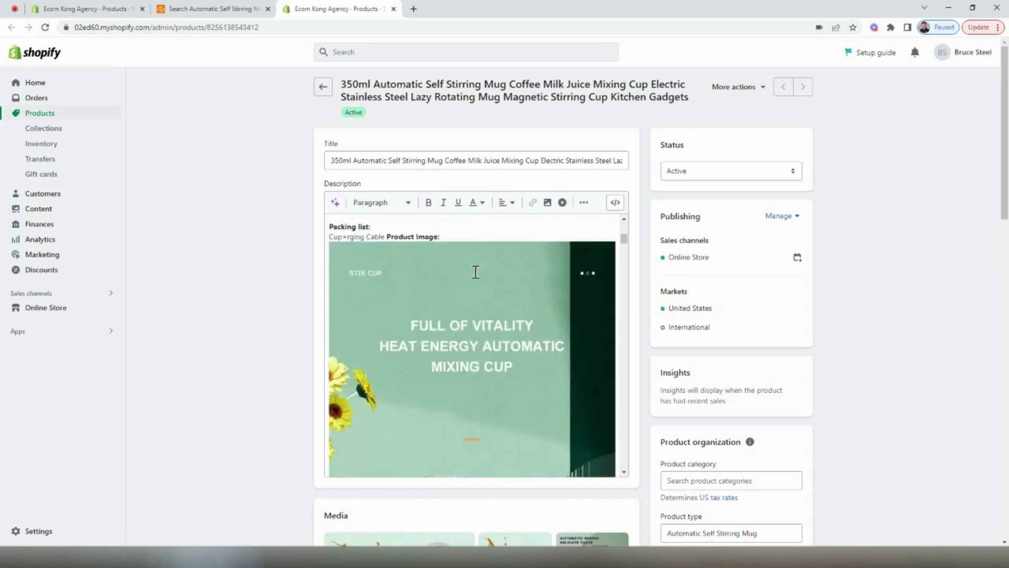
{"action": "scroll", "coordinate": [253, 275], "scroll_direction": "down", "scroll_amount": 10}
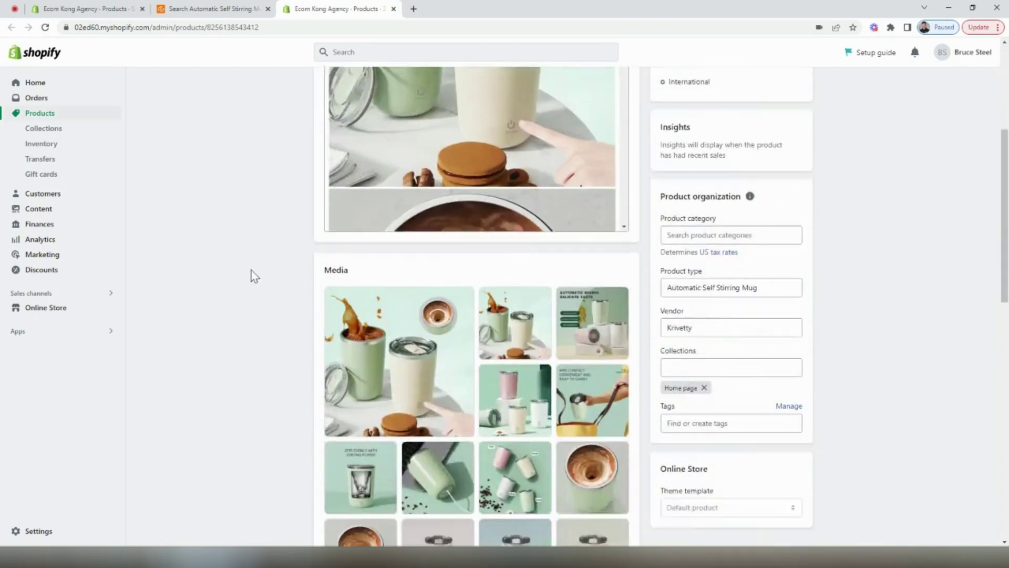
{"action": "scroll", "coordinate": [252, 266], "scroll_direction": "down", "scroll_amount": 2}
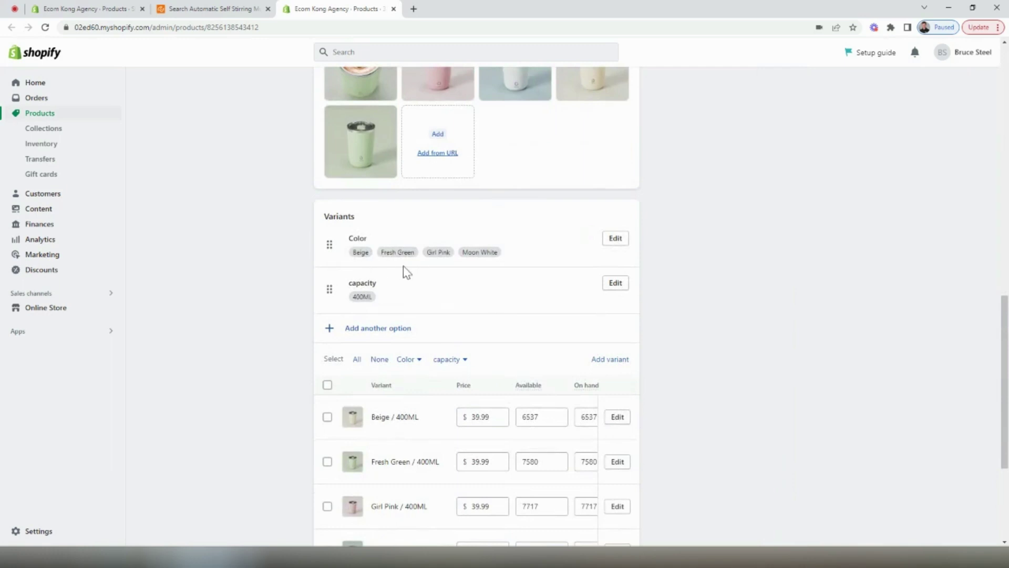
{"action": "scroll", "coordinate": [435, 282], "scroll_direction": "down", "scroll_amount": 2}
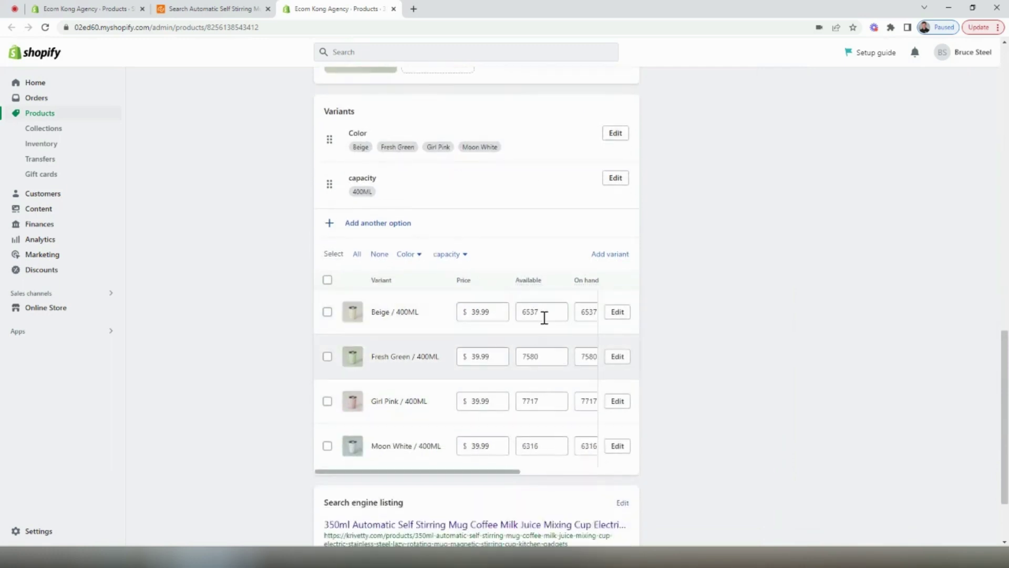
{"action": "left_click_drag", "start_coordinate": [507, 479], "coordinate": [446, 482]}
{"action": "scroll", "coordinate": [251, 341], "scroll_direction": "down", "scroll_amount": 2}
{"action": "scroll", "coordinate": [248, 304], "scroll_direction": "up", "scroll_amount": 10}
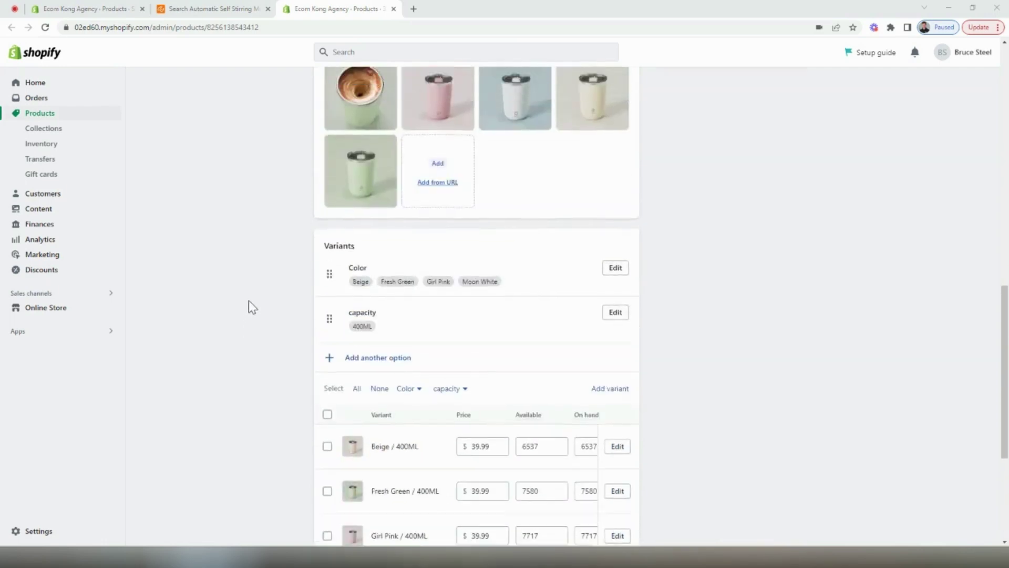
{"action": "scroll", "coordinate": [248, 302], "scroll_direction": "up", "scroll_amount": 2}
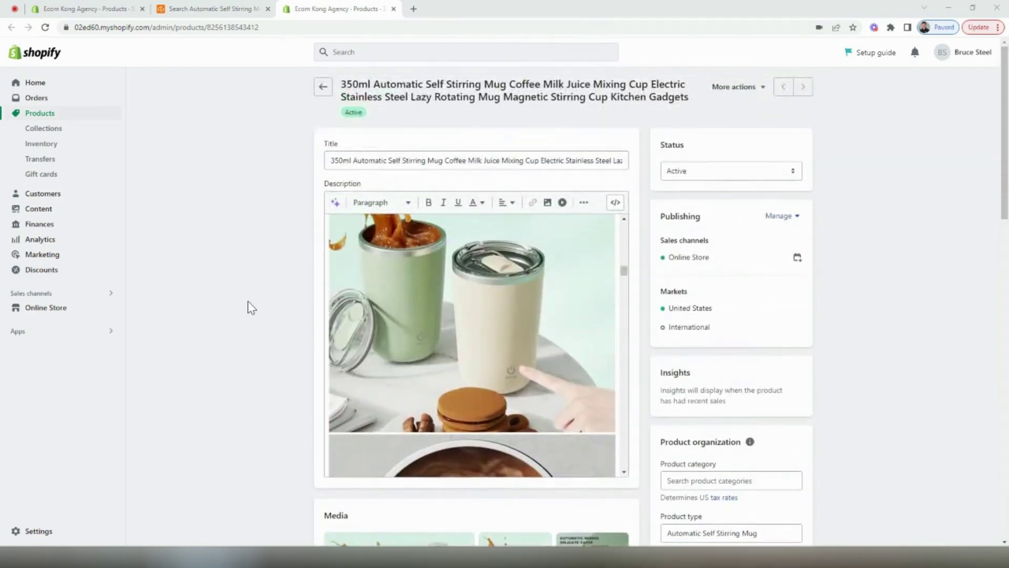
{"action": "scroll", "coordinate": [420, 334], "scroll_direction": "up", "scroll_amount": 10}
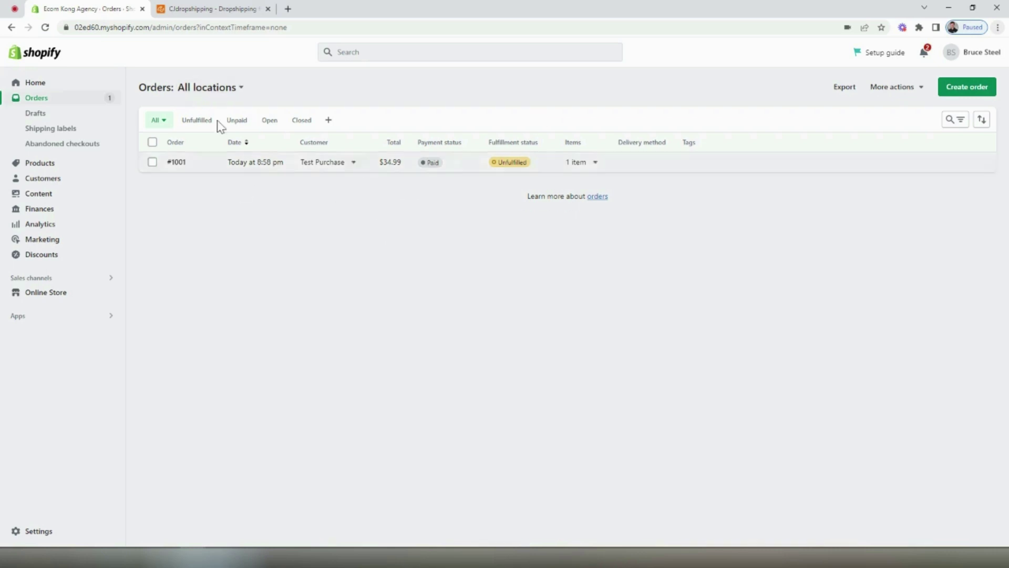
Step: Return to CJdropshipping and expand the Orders section in the My CJ dashboard
{"action": "left_click", "coordinate": [249, 7]}
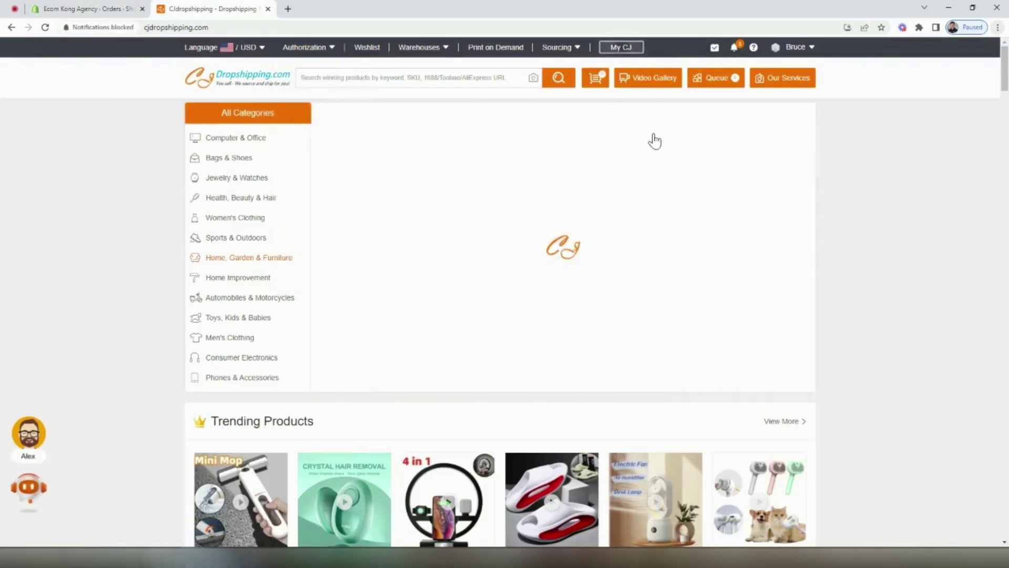
{"action": "left_click", "coordinate": [621, 47]}
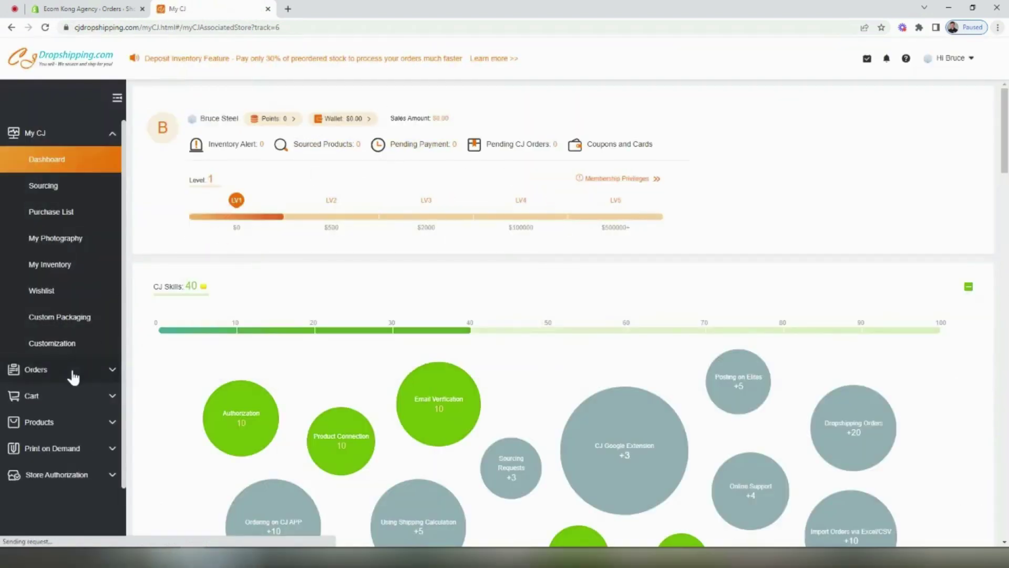
{"action": "left_click", "coordinate": [73, 375]}
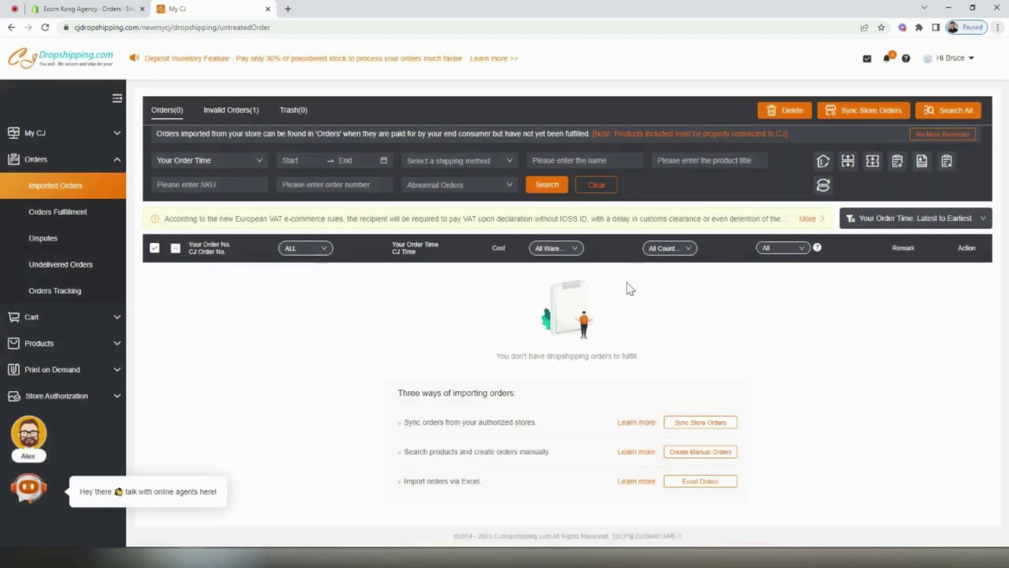
Step: Sync the connected Shopify store's orders by time, from 2023-05-06 to 2023-05-07
{"action": "left_click", "coordinate": [853, 112]}
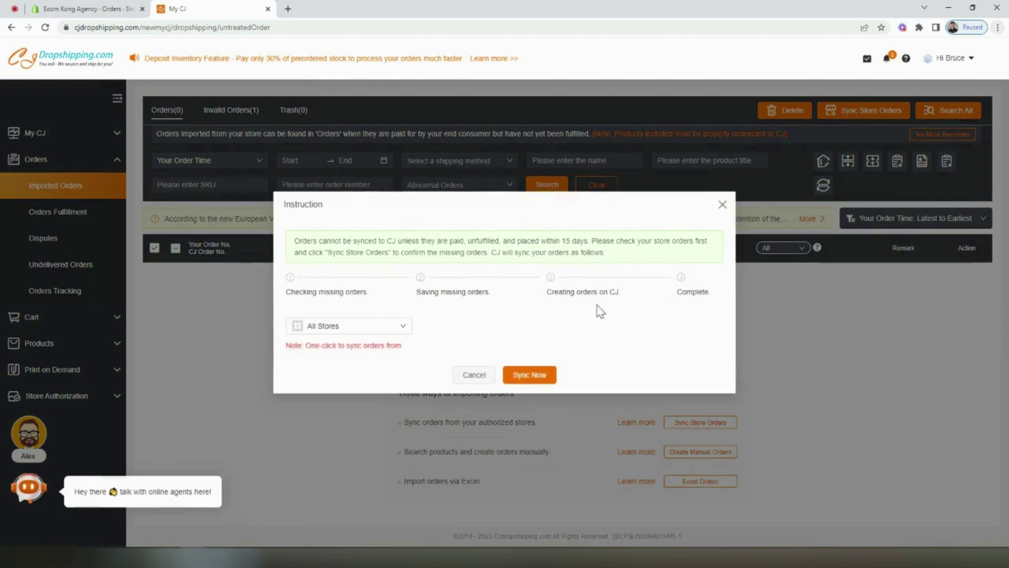
{"action": "left_click", "coordinate": [372, 326]}
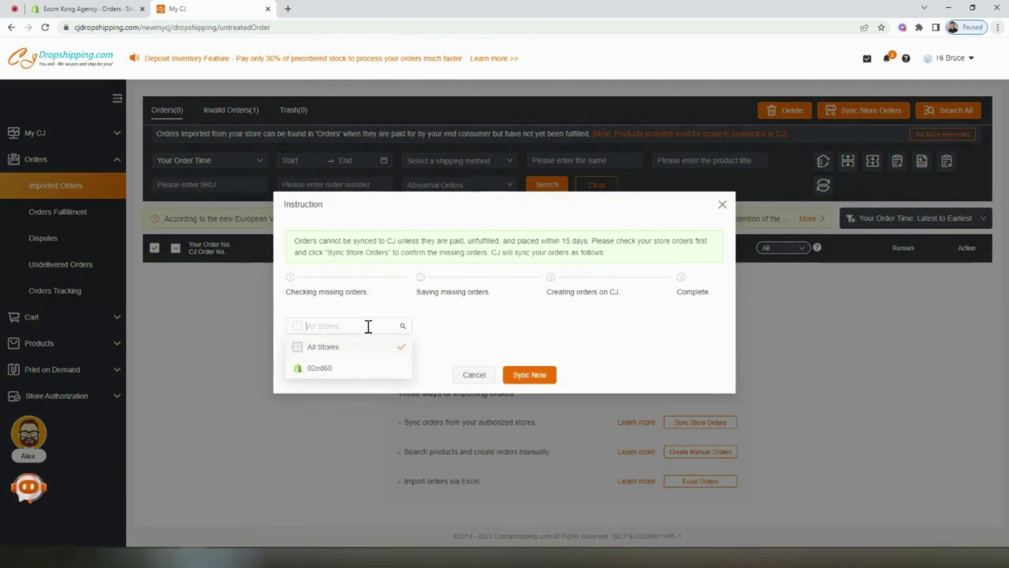
{"action": "left_click", "coordinate": [353, 369]}
{"action": "left_click", "coordinate": [465, 329]}
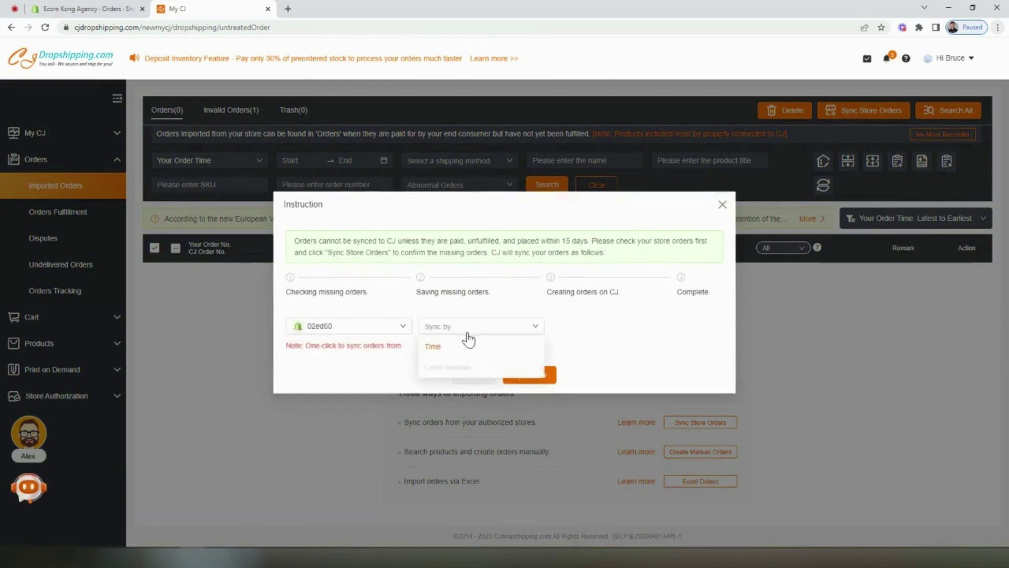
{"action": "left_click", "coordinate": [441, 347]}
{"action": "left_click", "coordinate": [570, 326]}
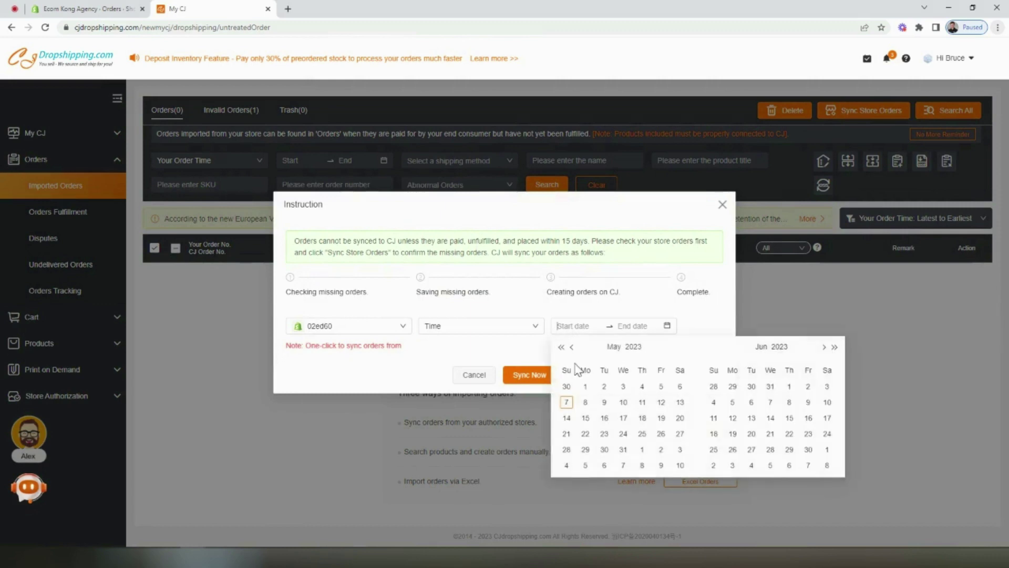
{"action": "left_click", "coordinate": [661, 388]}
{"action": "left_click", "coordinate": [679, 386]}
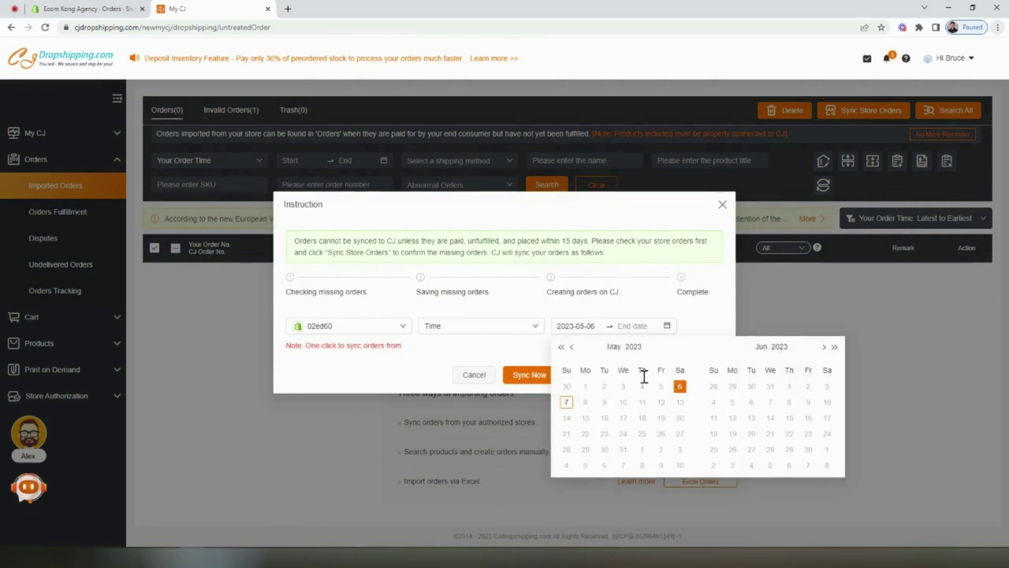
{"action": "left_click", "coordinate": [566, 403]}
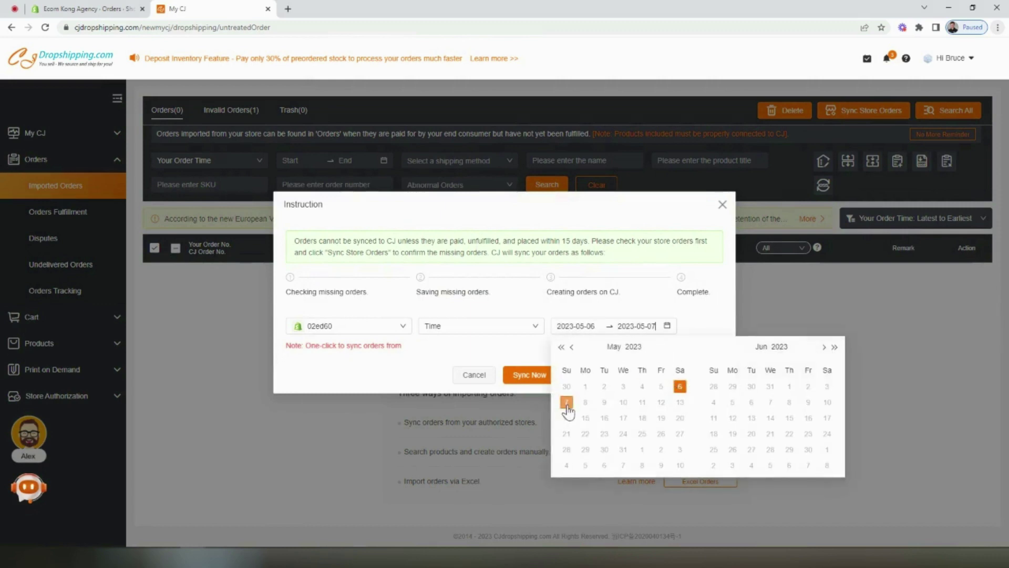
{"action": "left_click", "coordinate": [530, 376]}
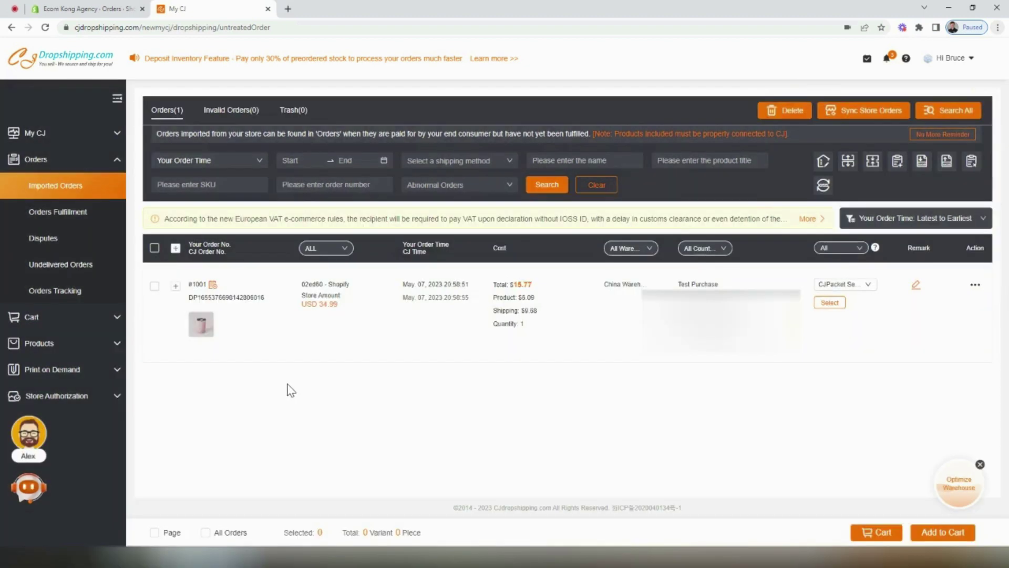
Step: Review order #1001's shipping methods, keep CJPacket Sensitive at $9.68 (6-10 days), and tick the order
{"action": "left_click", "coordinate": [175, 286]}
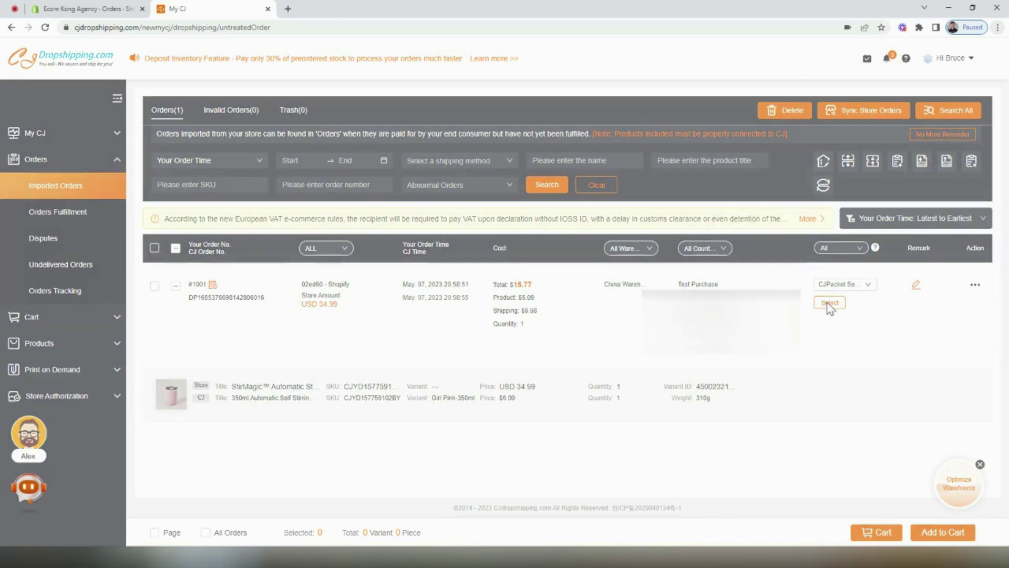
{"action": "left_click", "coordinate": [829, 302]}
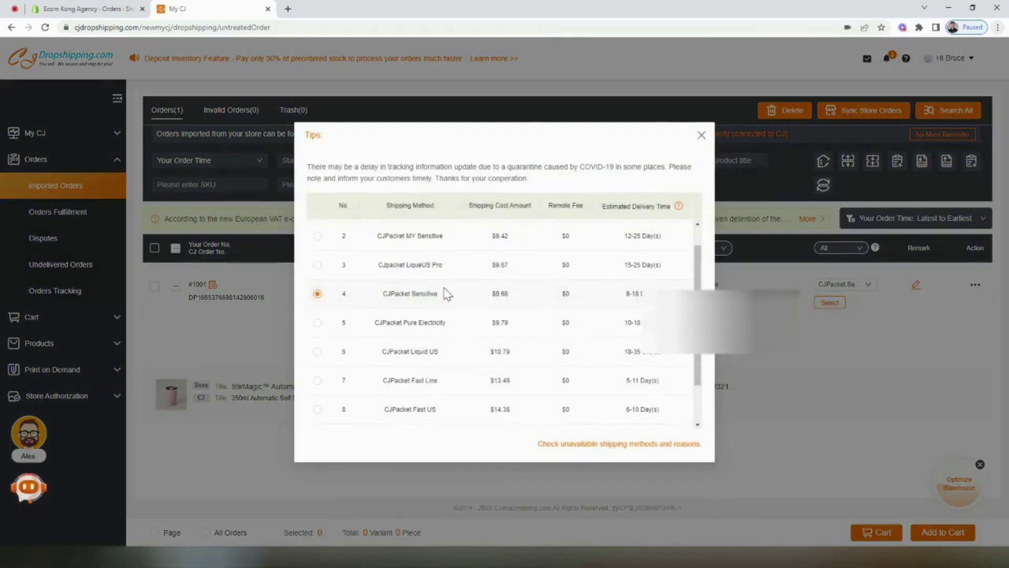
{"action": "scroll", "coordinate": [428, 276], "scroll_direction": "up", "scroll_amount": 1}
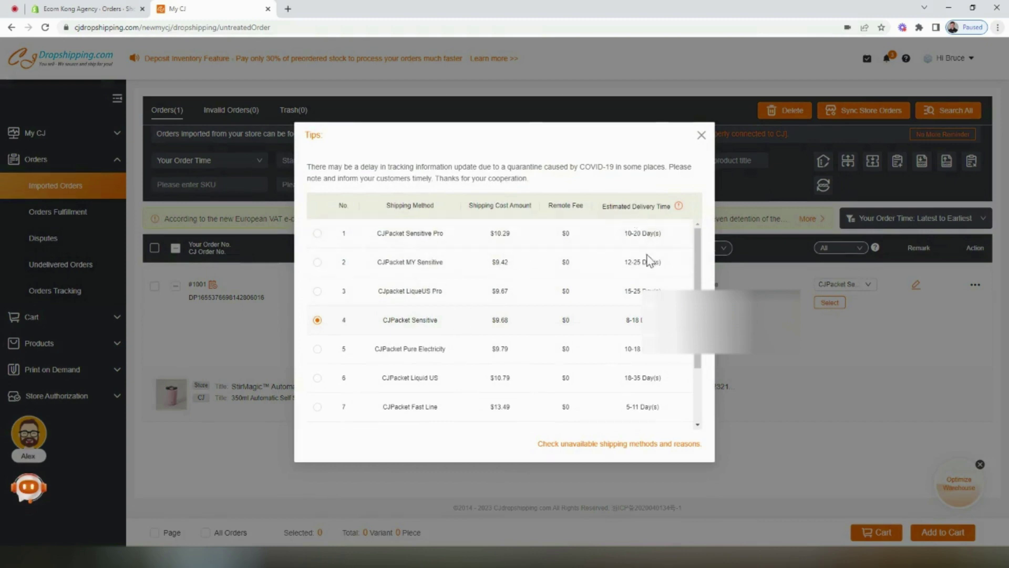
{"action": "scroll", "coordinate": [651, 271], "scroll_direction": "down", "scroll_amount": 2}
{"action": "scroll", "coordinate": [457, 279], "scroll_direction": "up", "scroll_amount": 2}
{"action": "left_click_drag", "start_coordinate": [522, 327], "coordinate": [478, 329]}
{"action": "scroll", "coordinate": [512, 310], "scroll_direction": "down", "scroll_amount": 3}
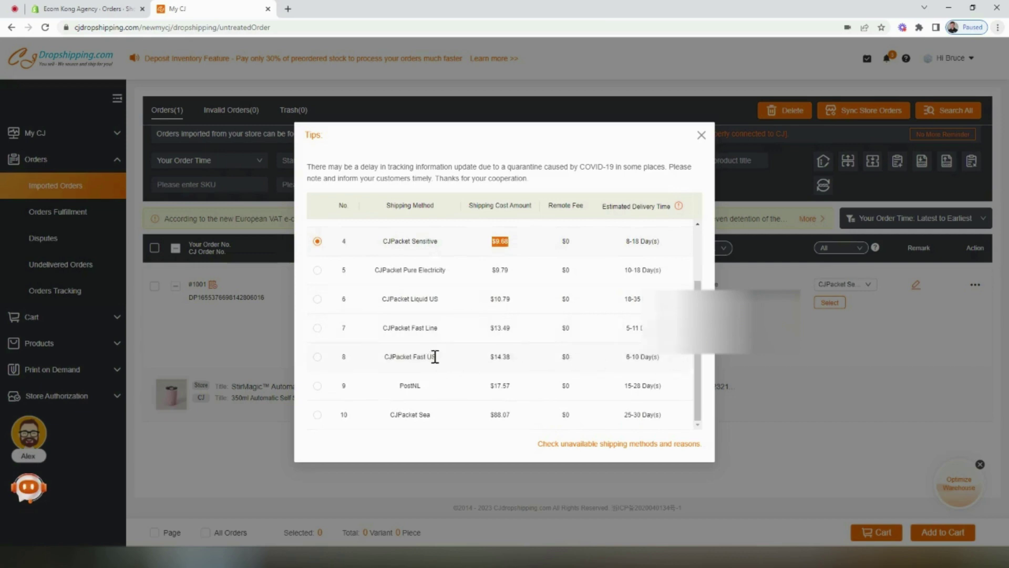
{"action": "scroll", "coordinate": [505, 357], "scroll_direction": "up", "scroll_amount": 2}
{"action": "scroll", "coordinate": [517, 374], "scroll_direction": "down", "scroll_amount": 2}
{"action": "left_click_drag", "start_coordinate": [664, 361], "coordinate": [619, 364]}
{"action": "scroll", "coordinate": [561, 356], "scroll_direction": "up", "scroll_amount": 2}
{"action": "left_click", "coordinate": [782, 361]}
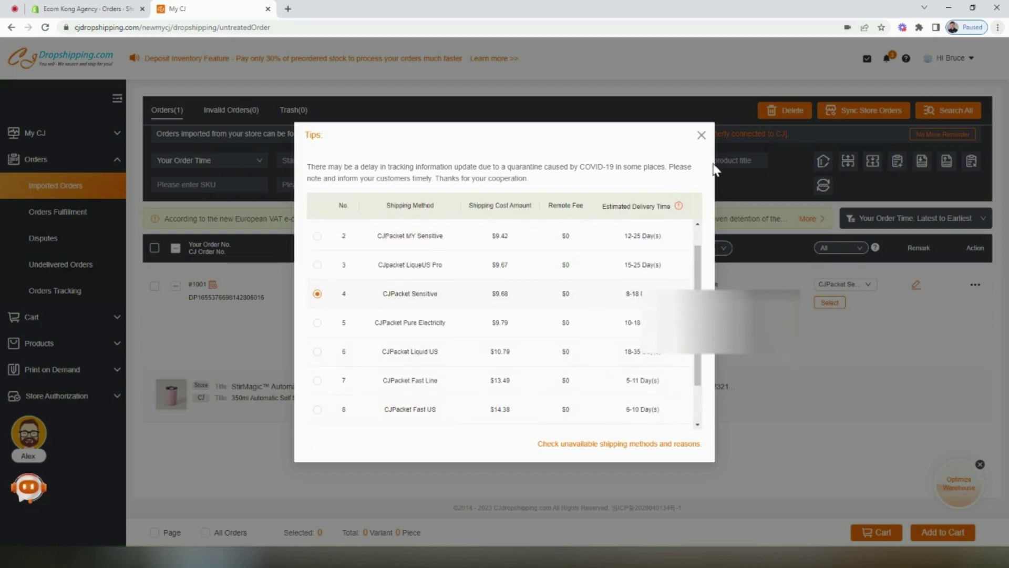
{"action": "left_click", "coordinate": [701, 136]}
{"action": "left_click", "coordinate": [154, 286]}
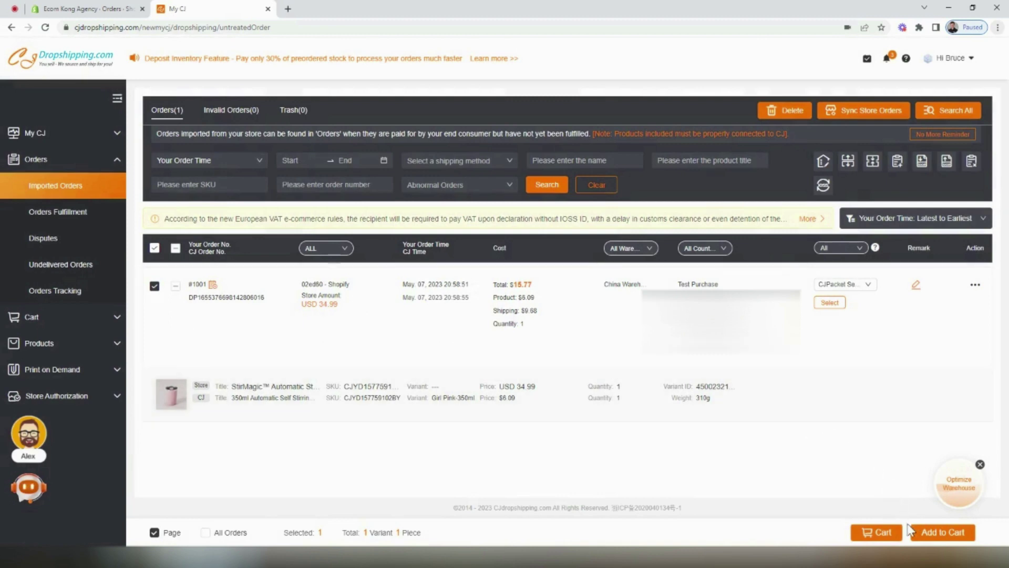
Step: Add order #1001 to the cart, go to the cart and submit it for checkout
{"action": "left_click", "coordinate": [925, 531]}
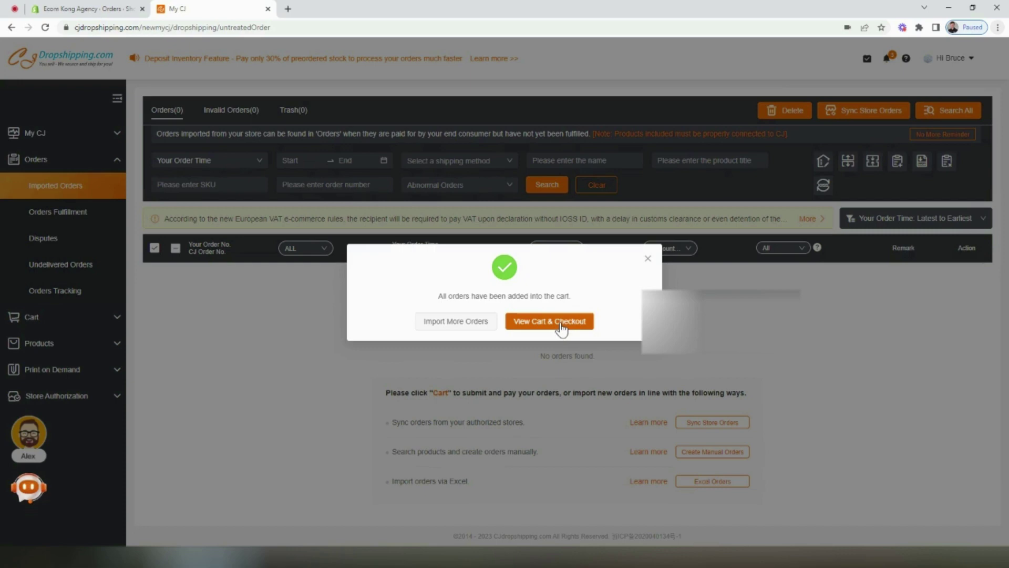
{"action": "left_click", "coordinate": [557, 322]}
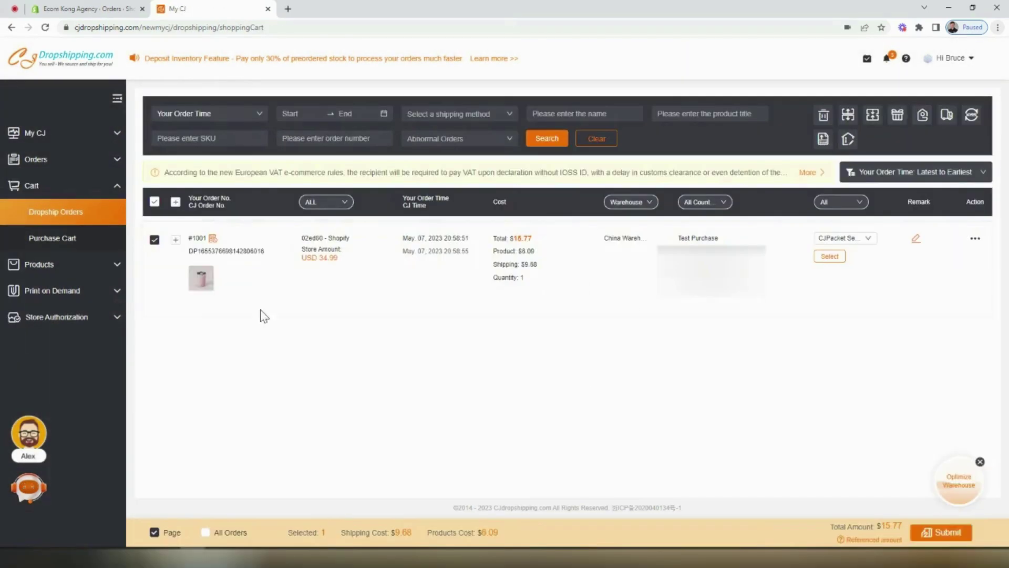
{"action": "left_click", "coordinate": [943, 533]}
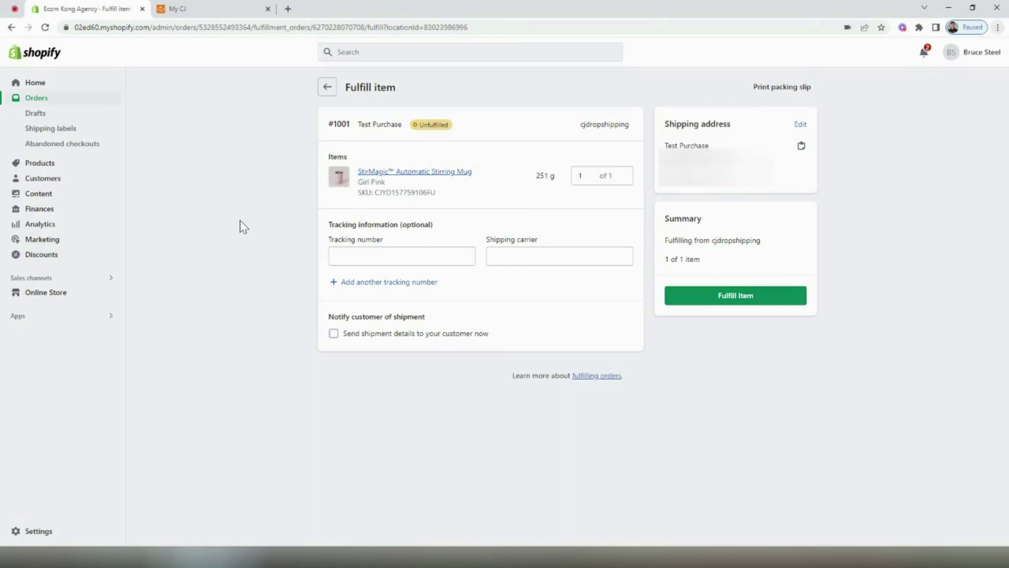
Step: Fulfill the unfulfilled mug in order #1001, then switch back to the CJdropshipping tab
{"action": "left_click_drag", "start_coordinate": [453, 125], "coordinate": [414, 127]}
{"action": "left_click", "coordinate": [720, 303]}
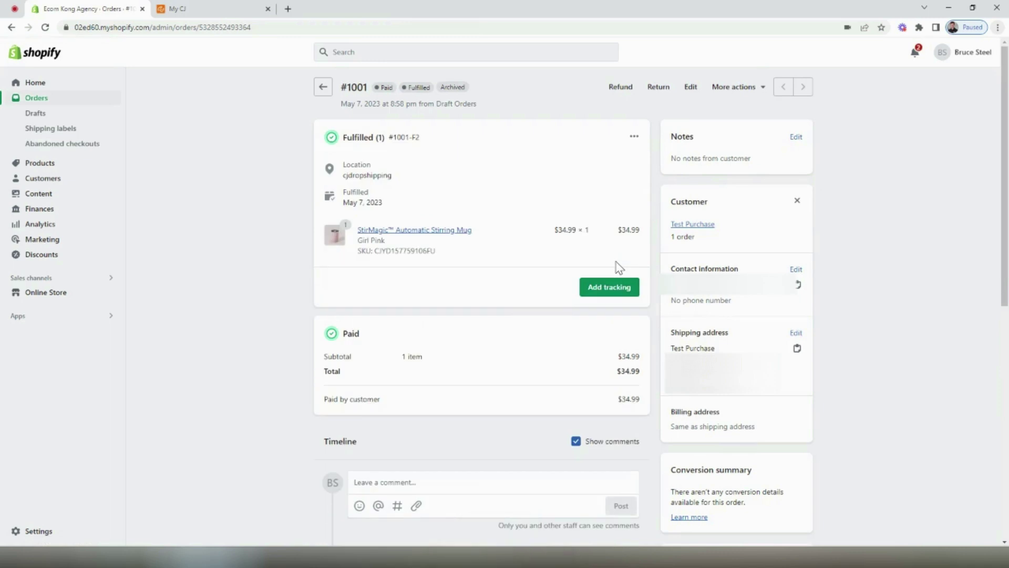
{"action": "key", "text": "ctrl+Tab"}
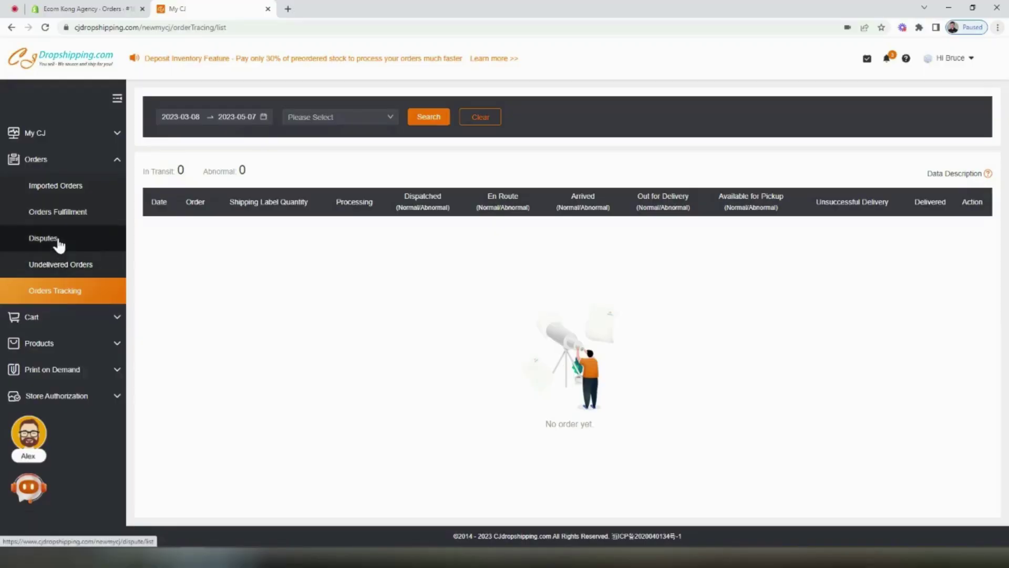
{"action": "left_click", "coordinate": [57, 242]}
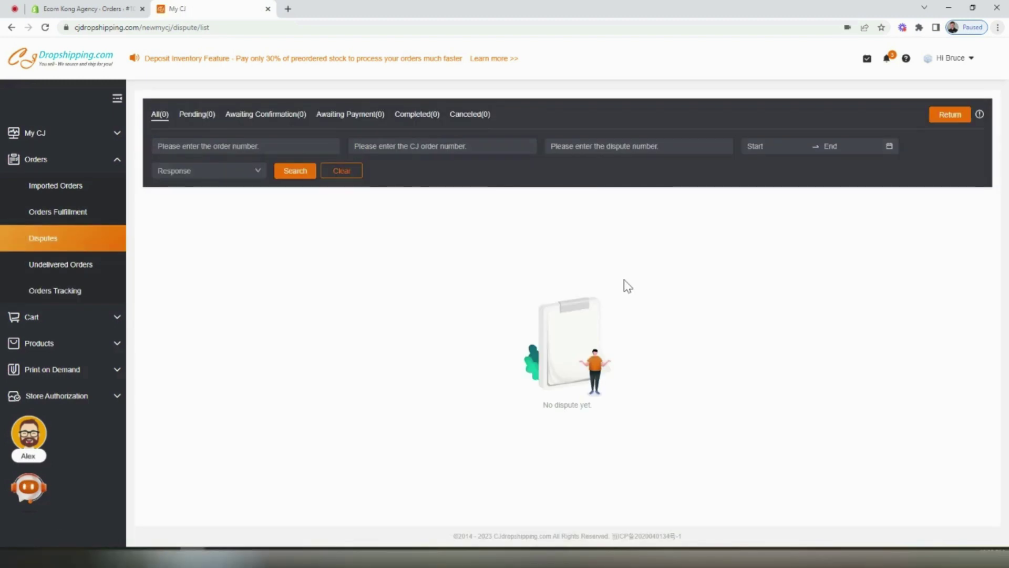